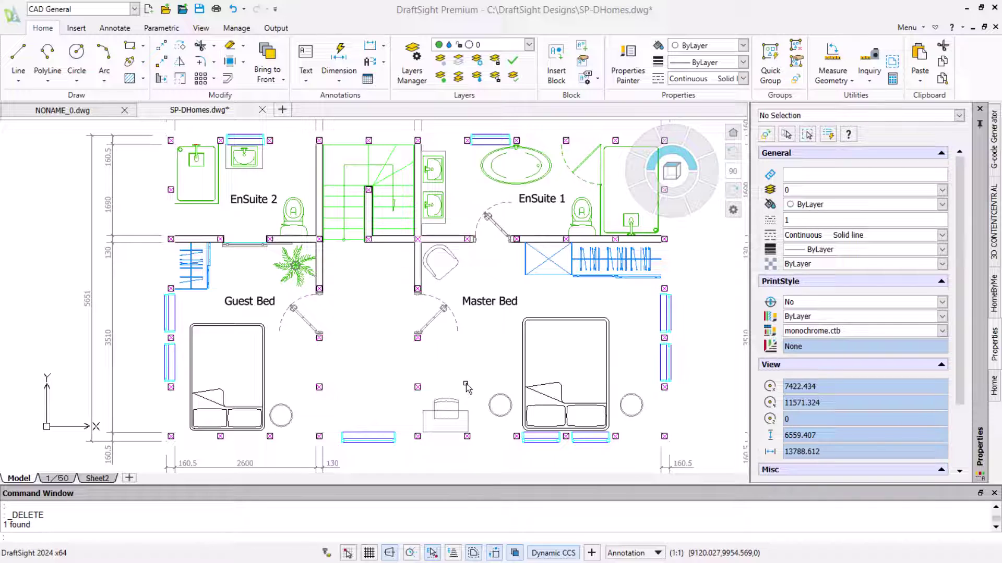
{"action": "scroll", "coordinate": [466, 383], "scroll_direction": "up", "scroll_amount": 5}
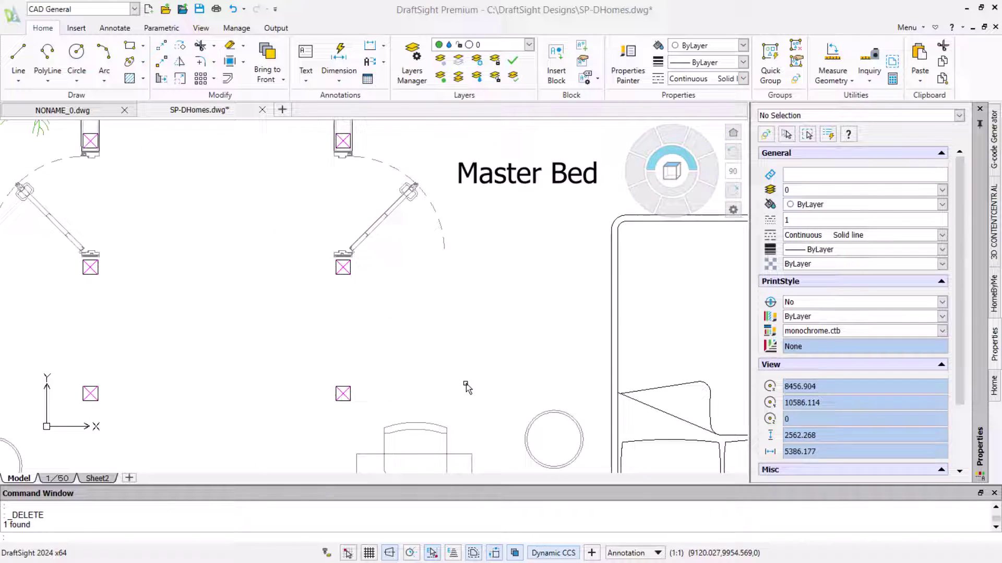
{"action": "scroll", "coordinate": [465, 383], "scroll_direction": "up", "scroll_amount": 3}
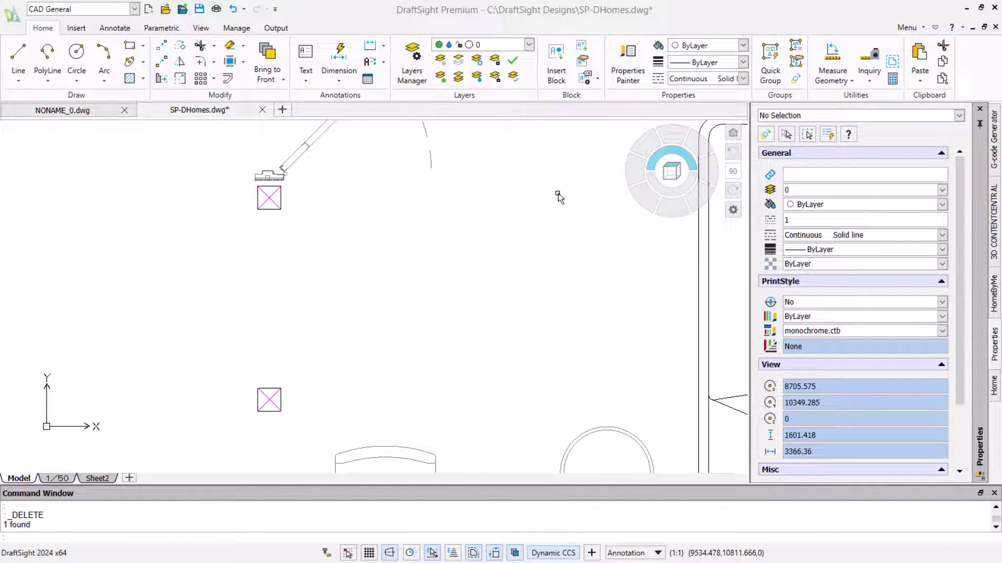
{"action": "scroll", "coordinate": [558, 197], "scroll_direction": "down", "scroll_amount": 3}
- Draw a 420 by -5 rectangle from the wardrobe's lower-left corner near the Master Bed door
{"action": "middle_click_drag", "start_coordinate": [587, 153], "coordinate": [352, 324]}
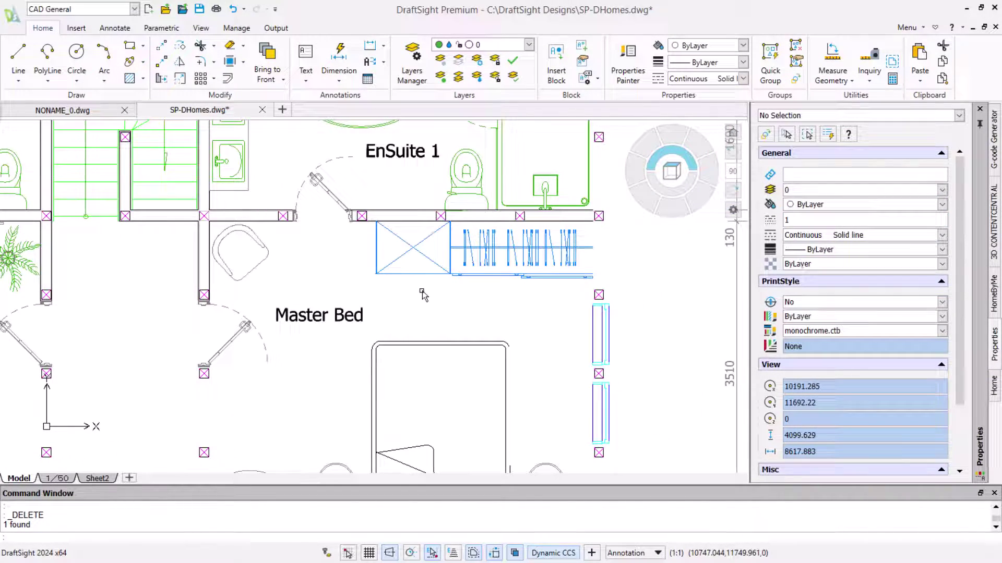
{"action": "scroll", "coordinate": [407, 284], "scroll_direction": "up", "scroll_amount": 3}
{"action": "scroll", "coordinate": [407, 283], "scroll_direction": "up", "scroll_amount": 2}
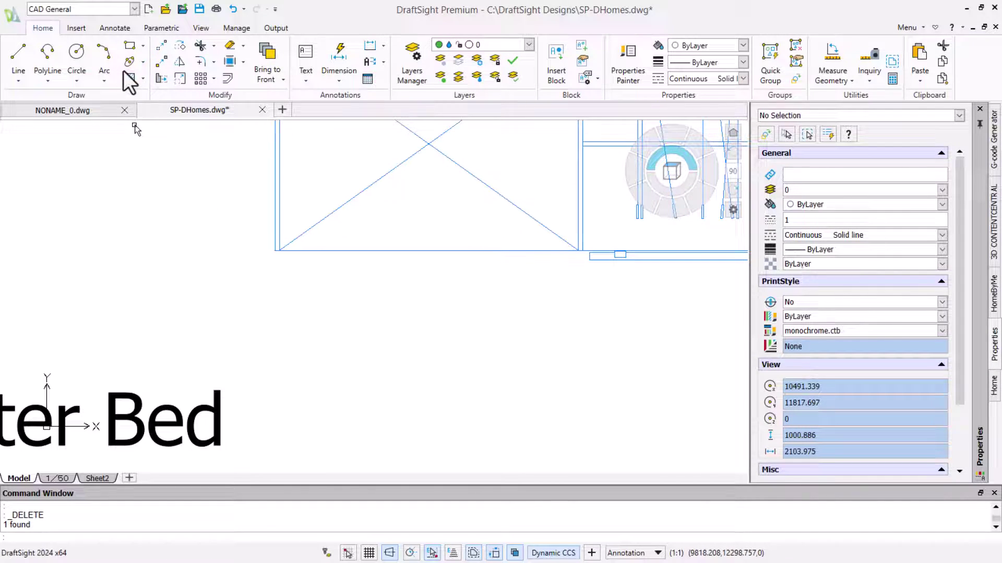
{"action": "left_click", "coordinate": [125, 47]}
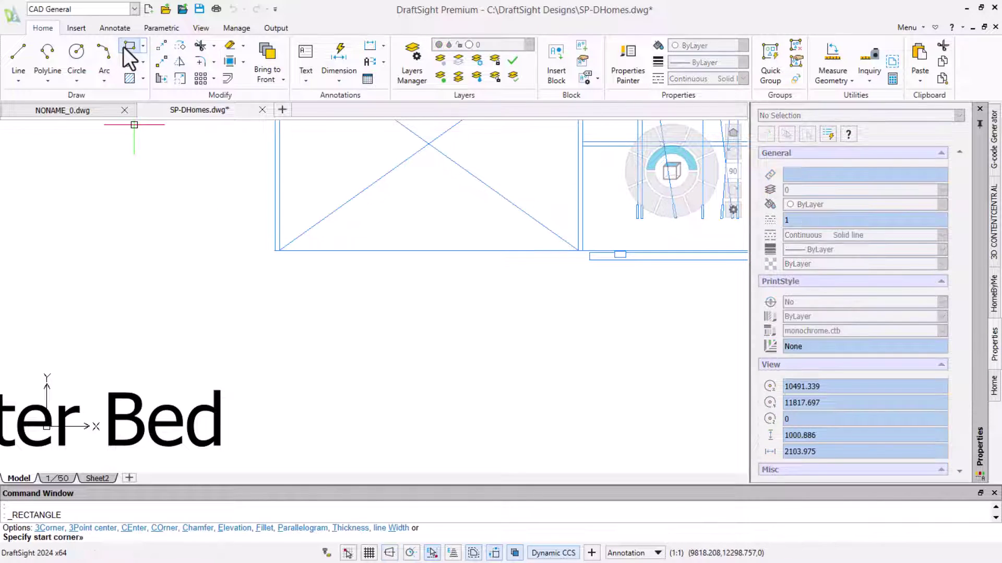
{"action": "left_click", "coordinate": [279, 250]}
{"action": "type", "text": "d"}
{"action": "key", "text": "Return"}
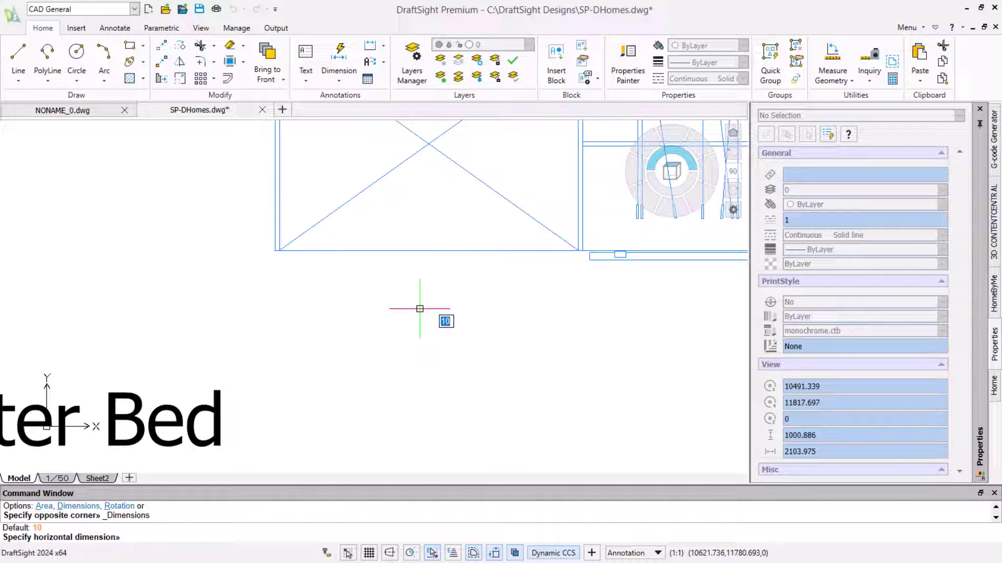
{"action": "type", "text": "4"}
{"action": "type", "text": "20"}
{"action": "key", "text": "Return"}
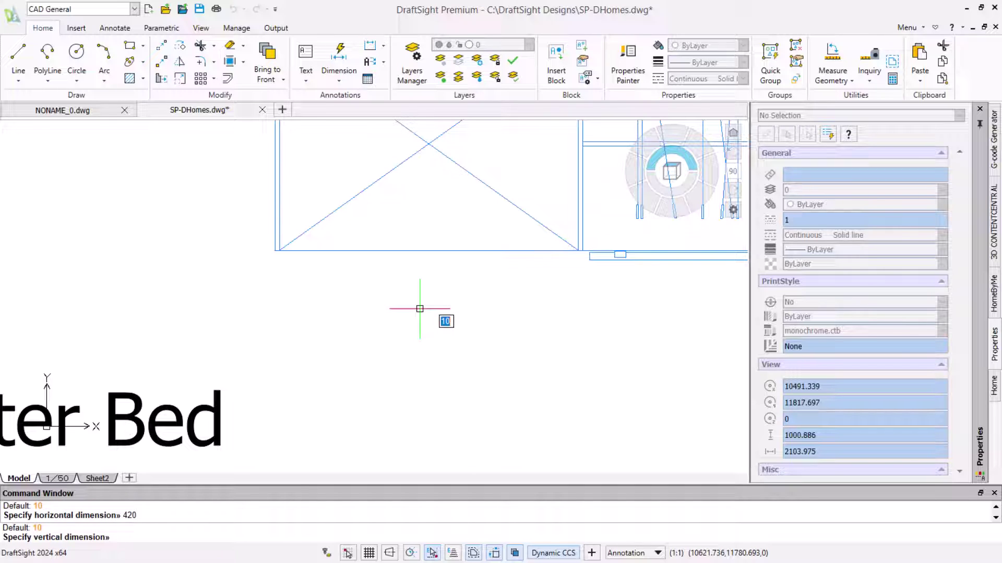
{"action": "type", "text": "-5"}
{"action": "key", "text": "Return"}
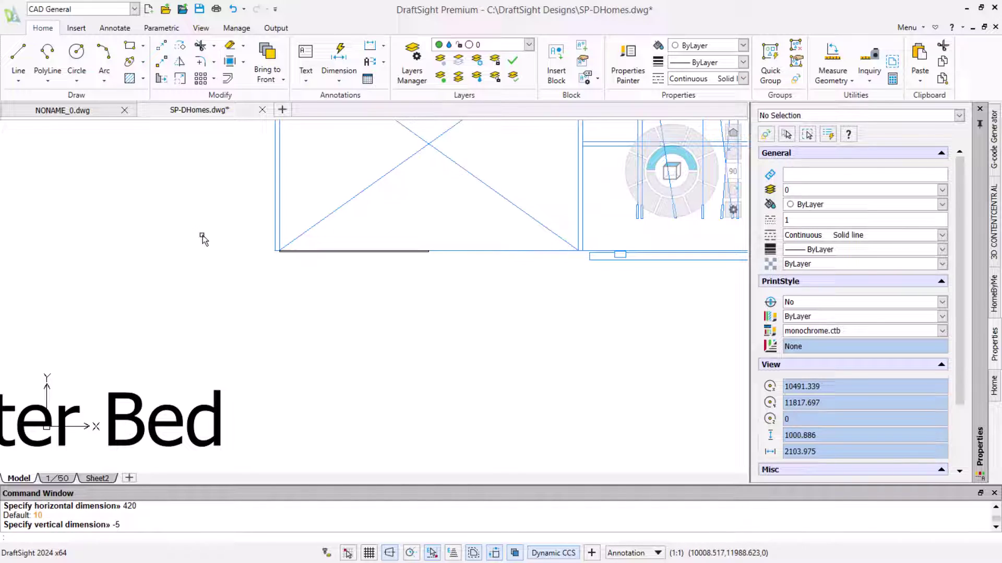
- Draw a Center-Start-Angle quarter arc centred on the wardrobe corner, starting at the rectangle's end
{"action": "left_click", "coordinate": [103, 82]}
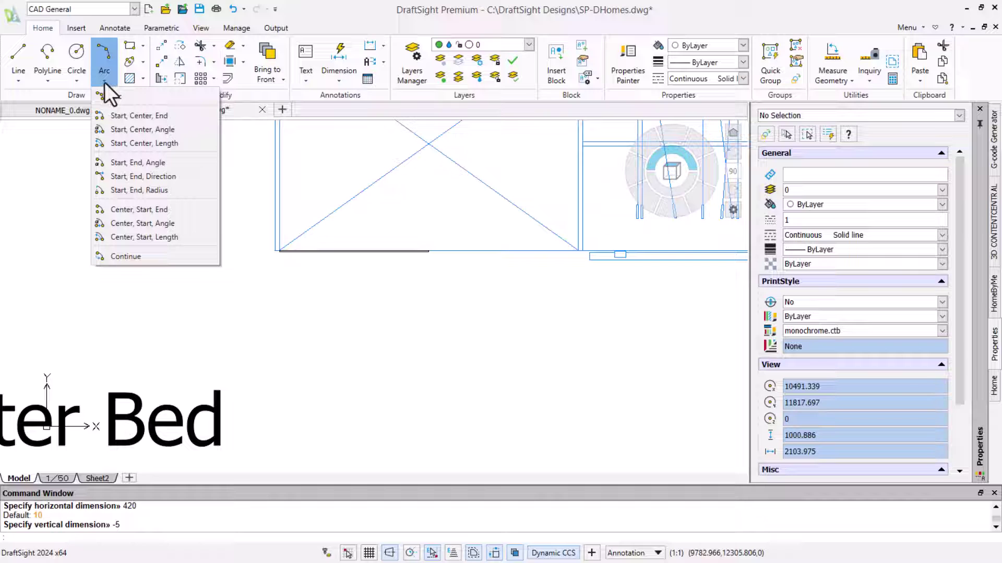
{"action": "left_click", "coordinate": [164, 227]}
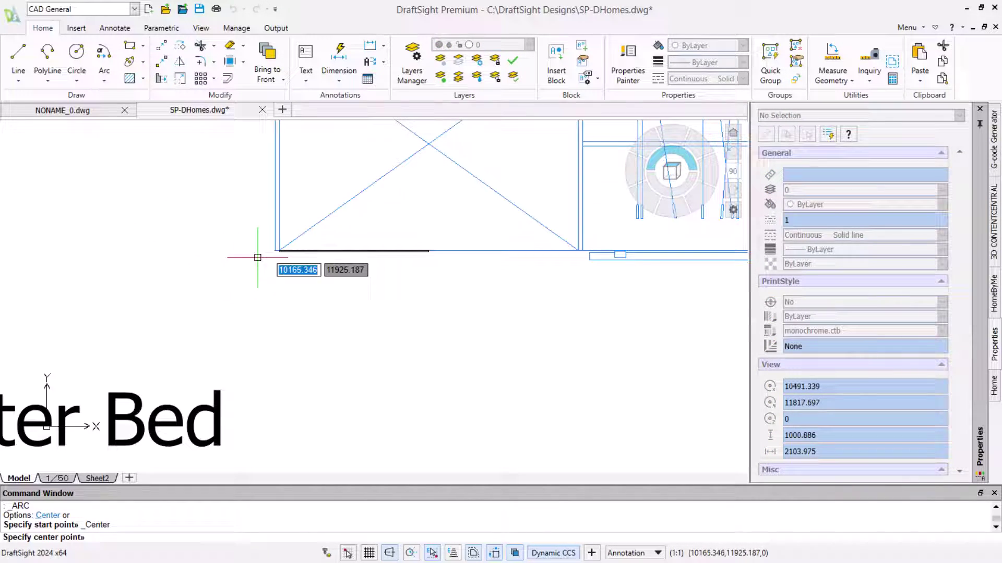
{"action": "left_click", "coordinate": [283, 248]}
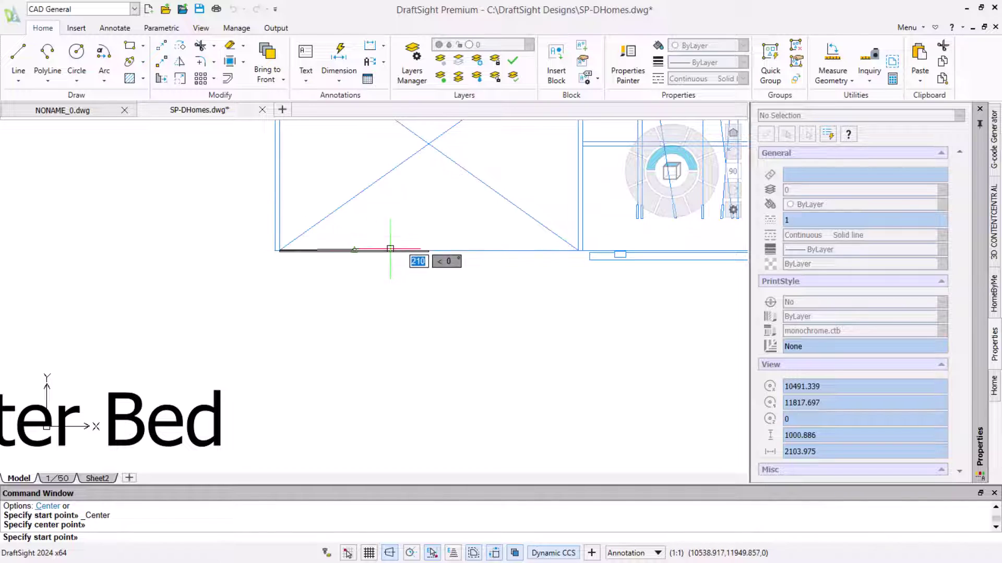
{"action": "left_click", "coordinate": [427, 251]}
{"action": "key", "text": "F8"}
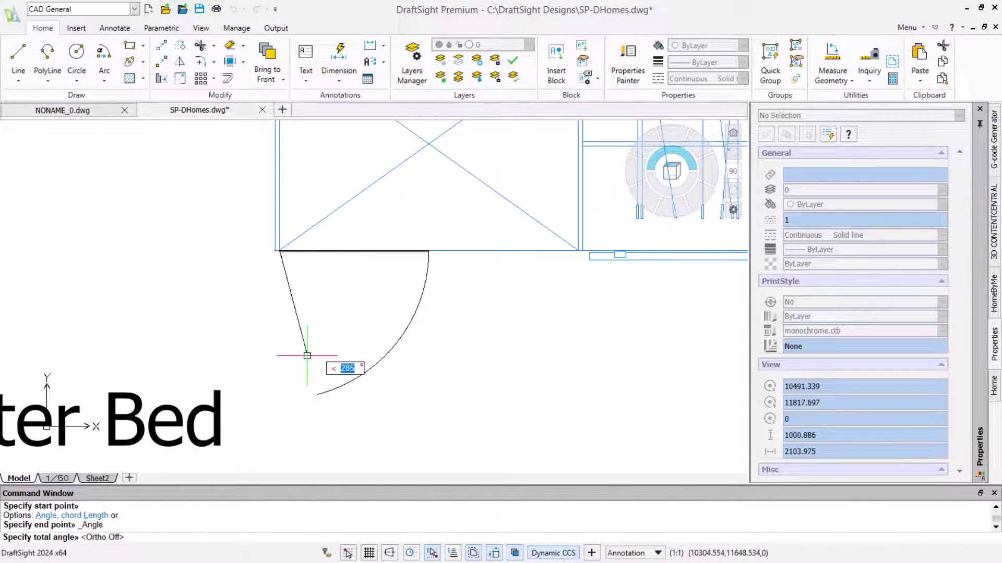
{"action": "left_click", "coordinate": [389, 552]}
{"action": "left_click", "coordinate": [282, 423]}
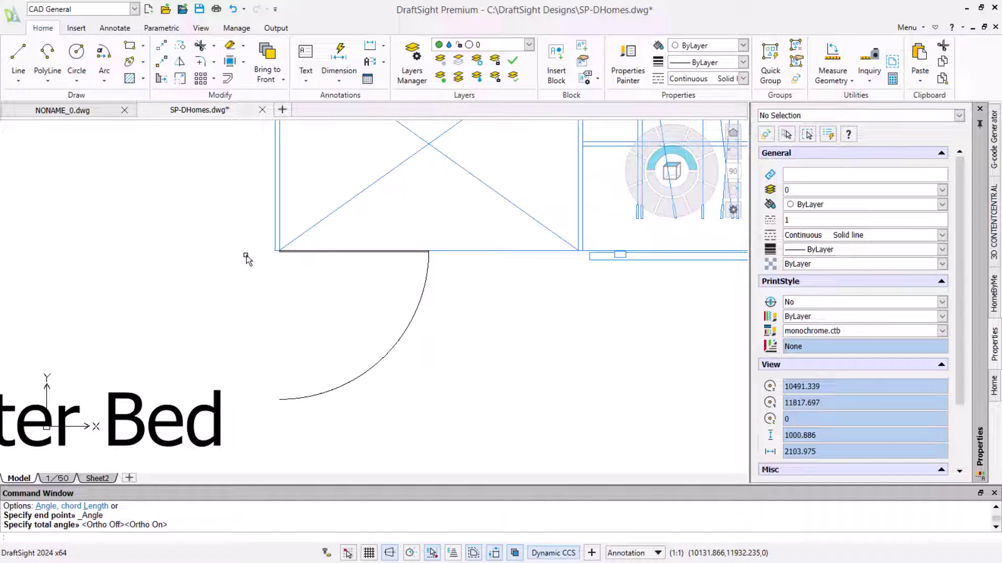
{"action": "scroll", "coordinate": [223, 240], "scroll_direction": "down", "scroll_amount": 2}
{"action": "scroll", "coordinate": [223, 240], "scroll_direction": "down", "scroll_amount": 2}
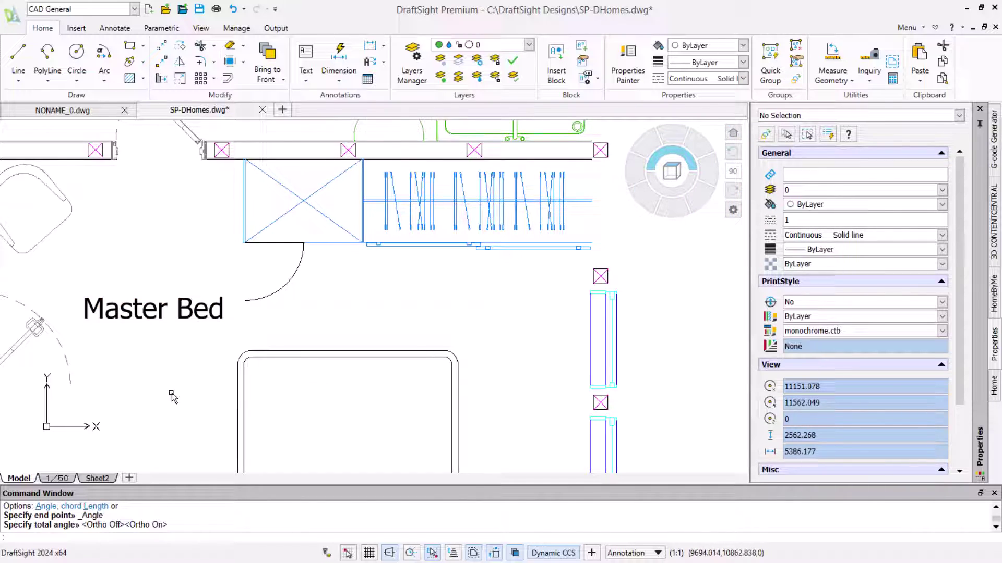
- Pan to the desk and chair below the bed and start Mask from the Draw menu
{"action": "mouse_move", "coordinate": [152, 421]}
{"action": "middle_mouse_down"}
{"action": "mouse_move", "coordinate": [317, 293]}
{"action": "mouse_move", "coordinate": [368, 119]}
{"action": "middle_mouse_up"}
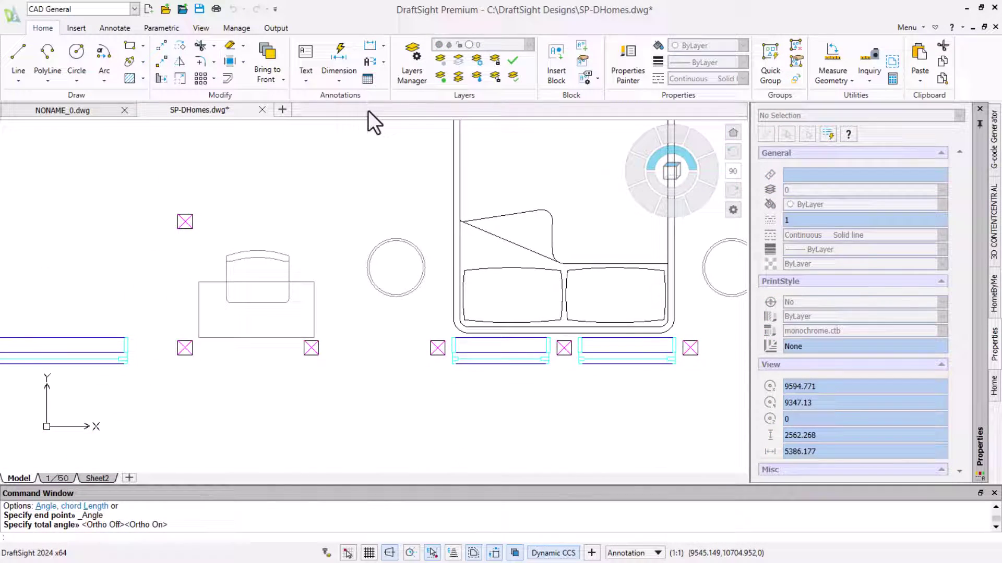
{"action": "scroll", "coordinate": [248, 319], "scroll_direction": "up", "scroll_amount": 2}
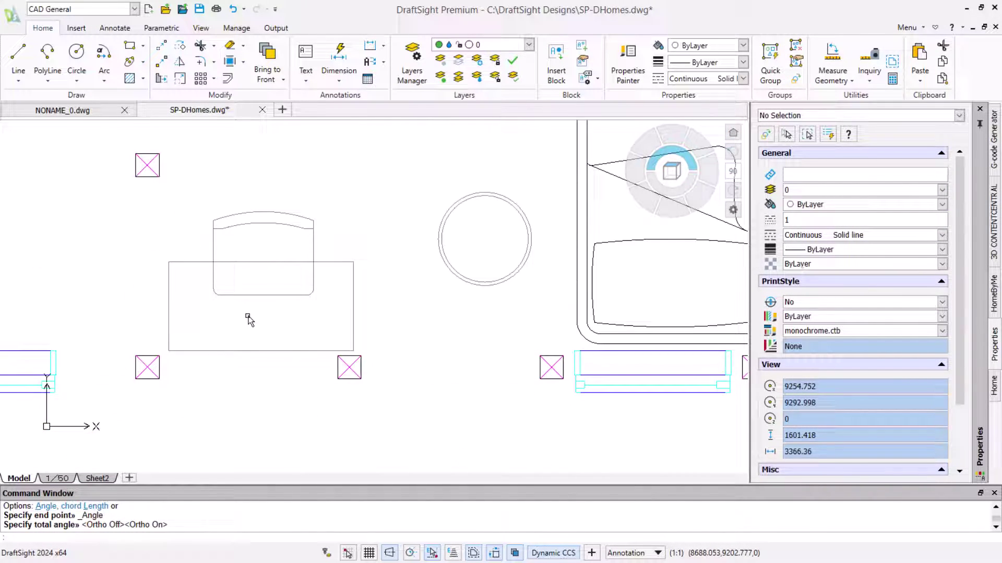
{"action": "scroll", "coordinate": [249, 318], "scroll_direction": "up", "scroll_amount": 2}
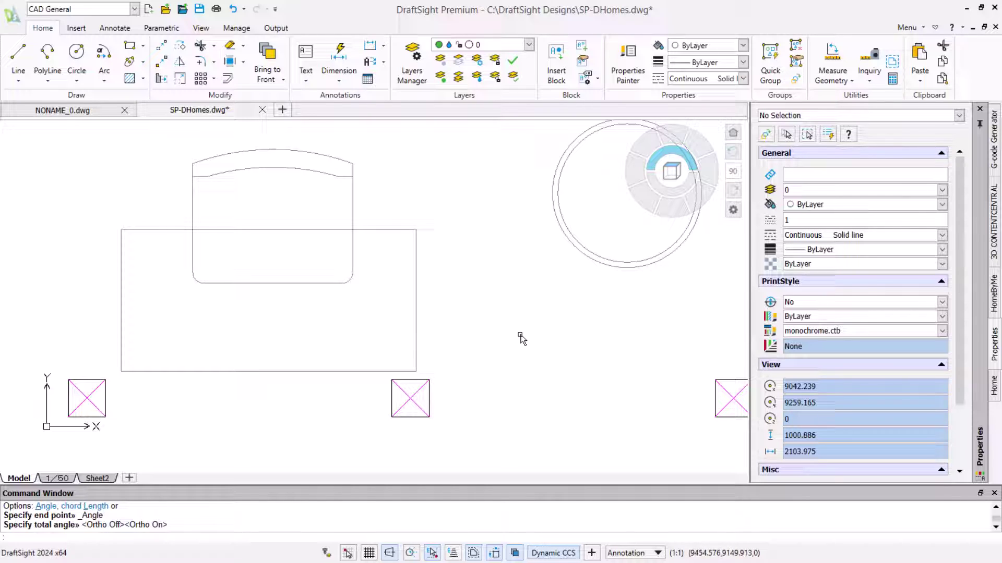
{"action": "left_click", "coordinate": [923, 32]}
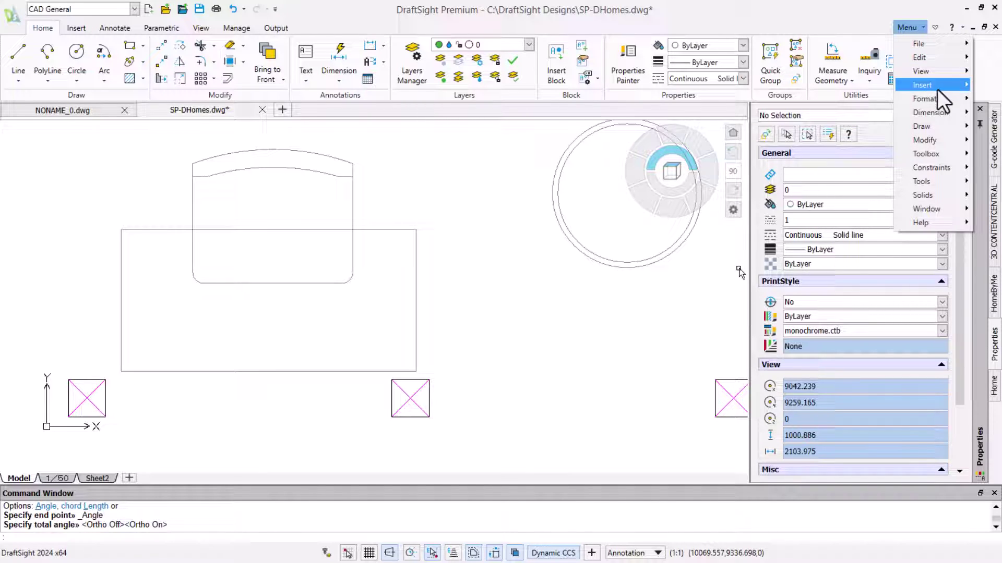
{"action": "left_click", "coordinate": [938, 127]}
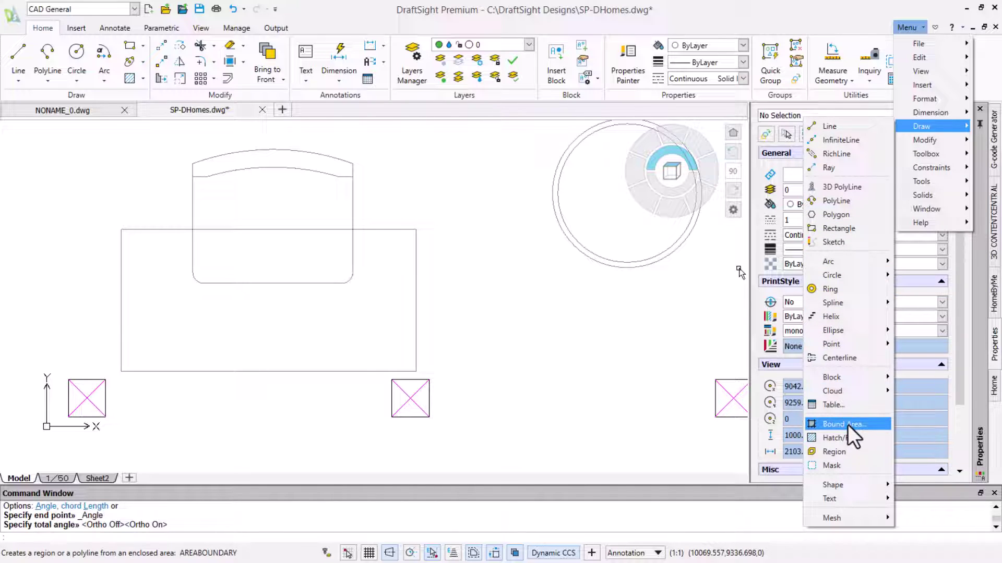
{"action": "left_click", "coordinate": [848, 466]}
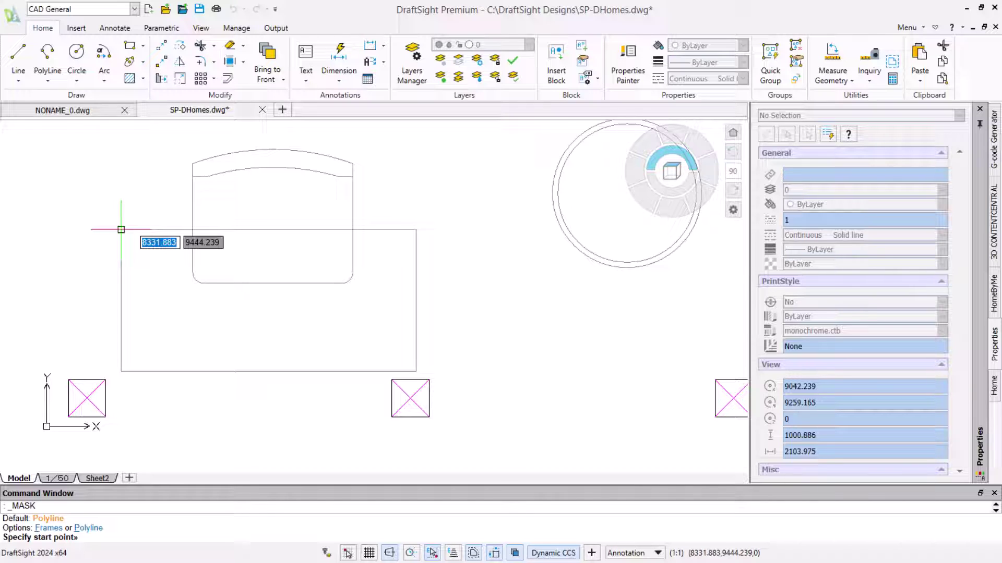
- Pick the desk's top-left and right-side corners as mask points, then cancel the command
{"action": "left_click", "coordinate": [120, 229]}
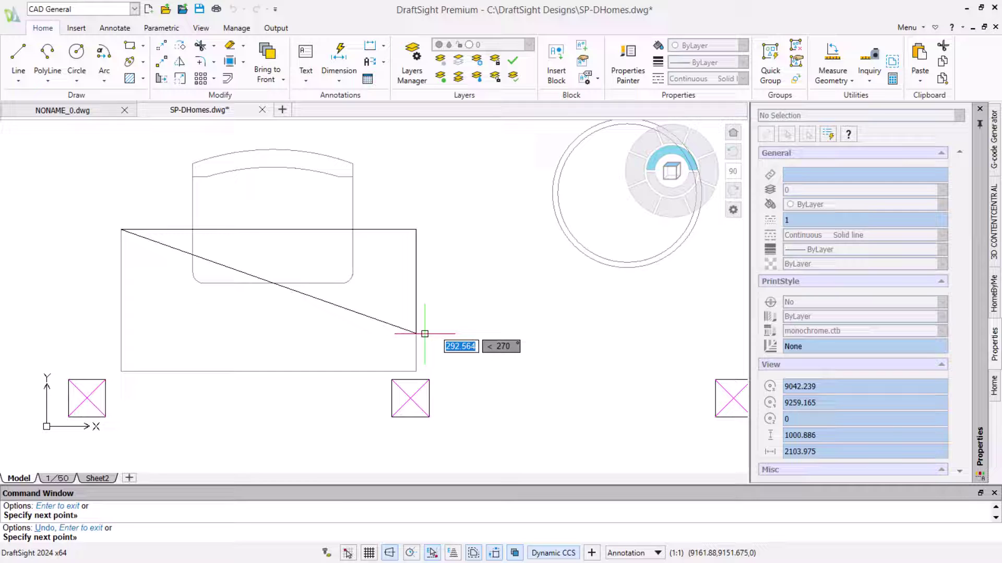
{"action": "left_click", "coordinate": [387, 373]}
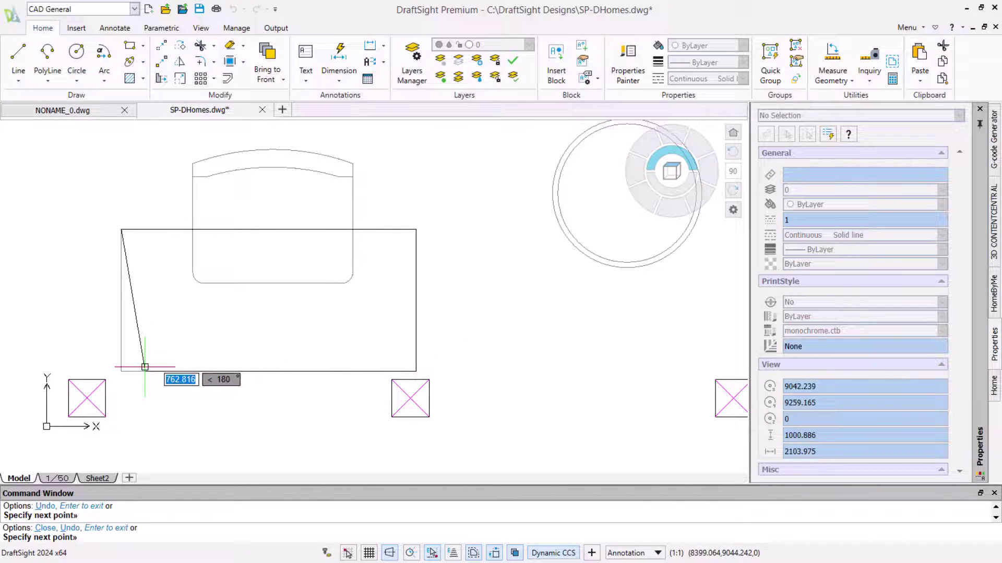
{"action": "key", "text": "Escape"}
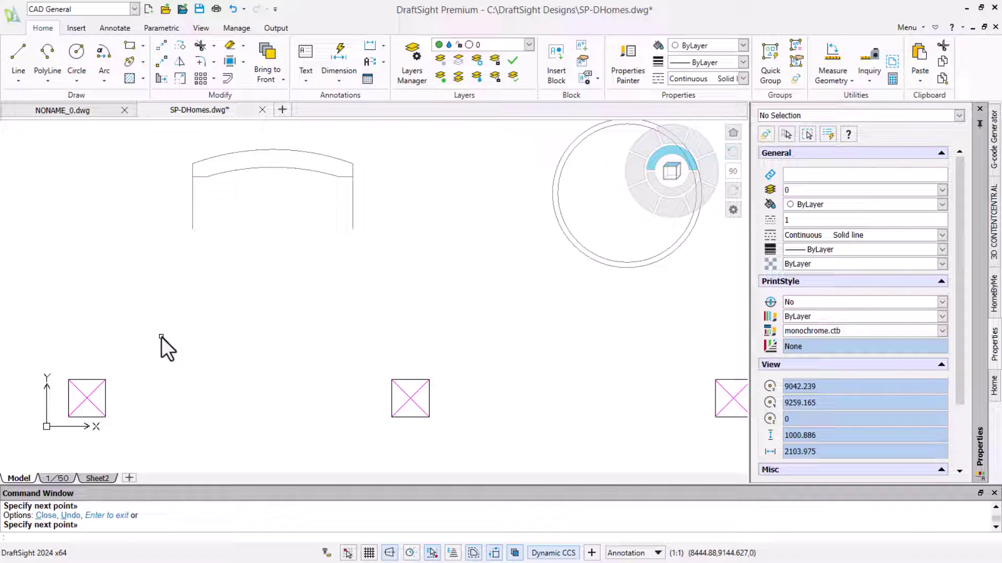
- Restart Mask with frames shown, then bring the desk's masking rectangle to the front
{"action": "key", "text": "Return"}
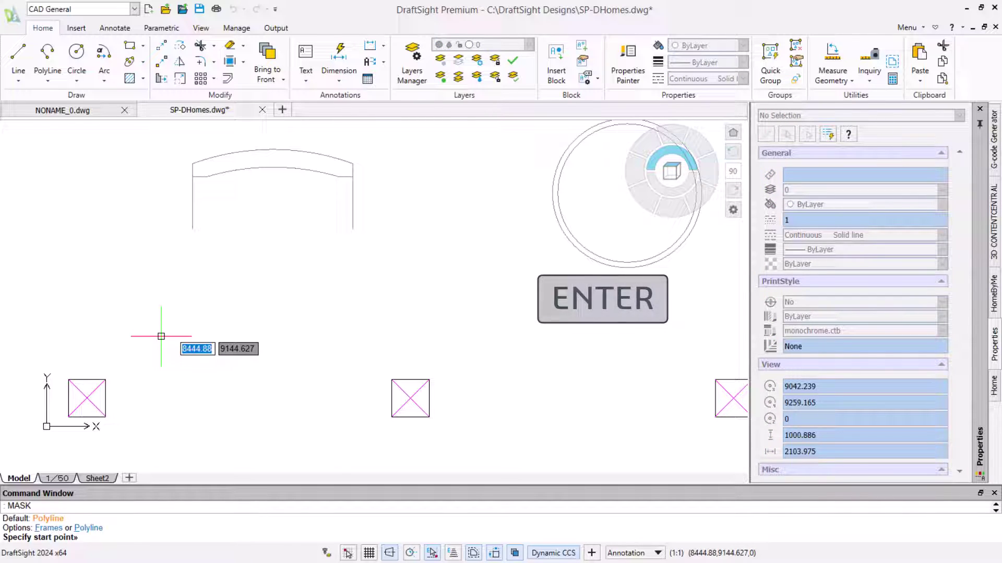
{"action": "type", "text": "Frames"}
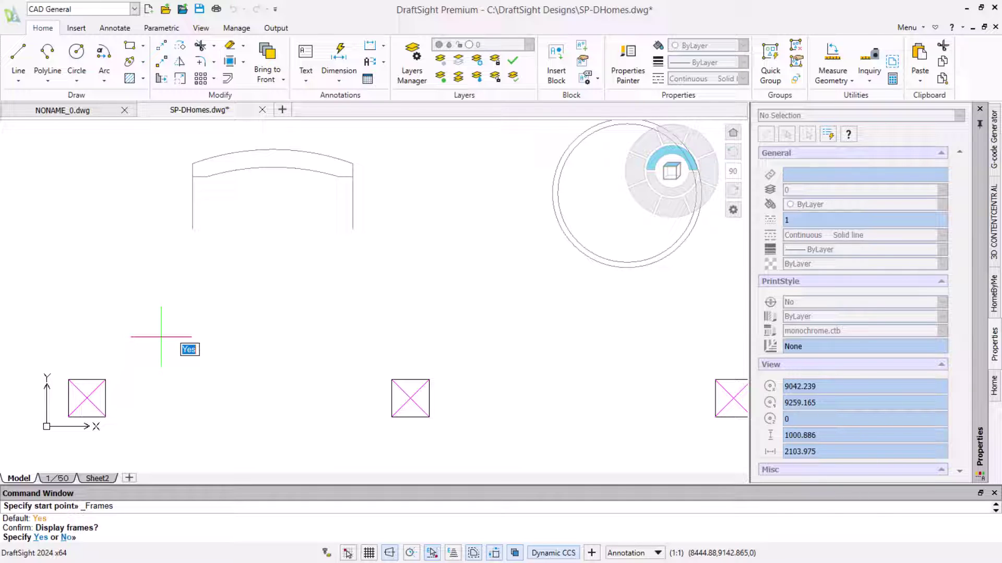
{"action": "key", "text": "Return"}
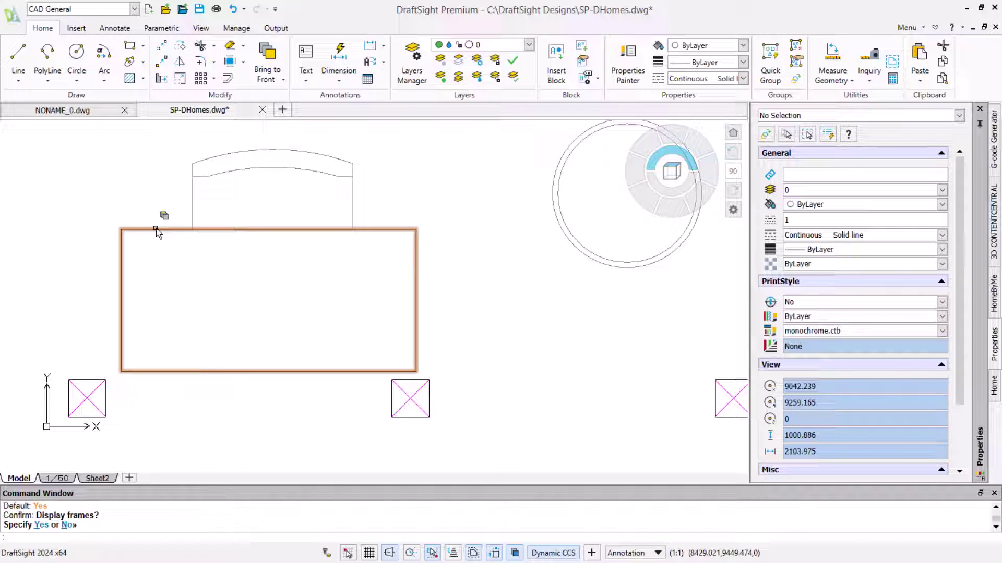
{"action": "left_click", "coordinate": [156, 228]}
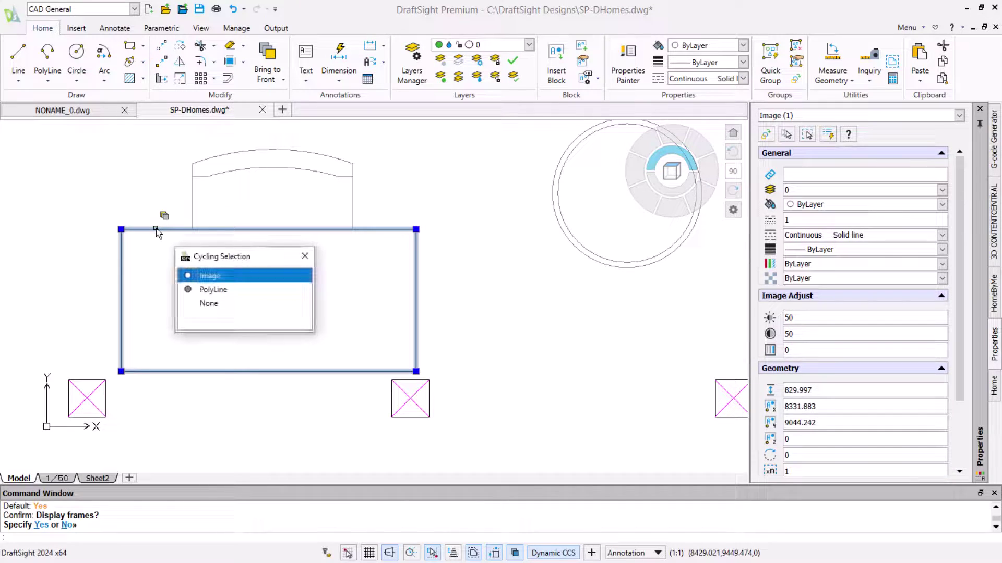
{"action": "left_click", "coordinate": [221, 291]}
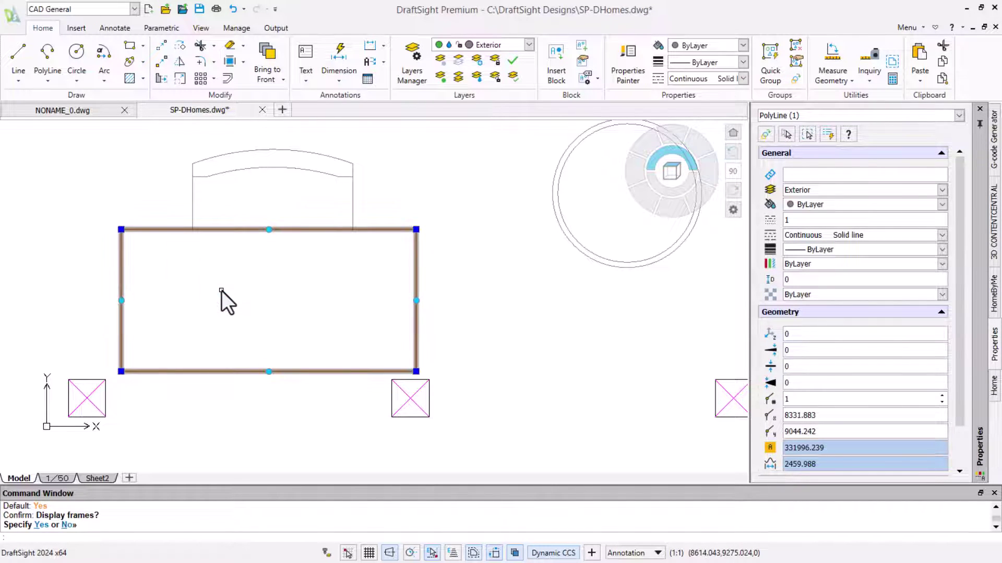
{"action": "right_click", "coordinate": [237, 230]}
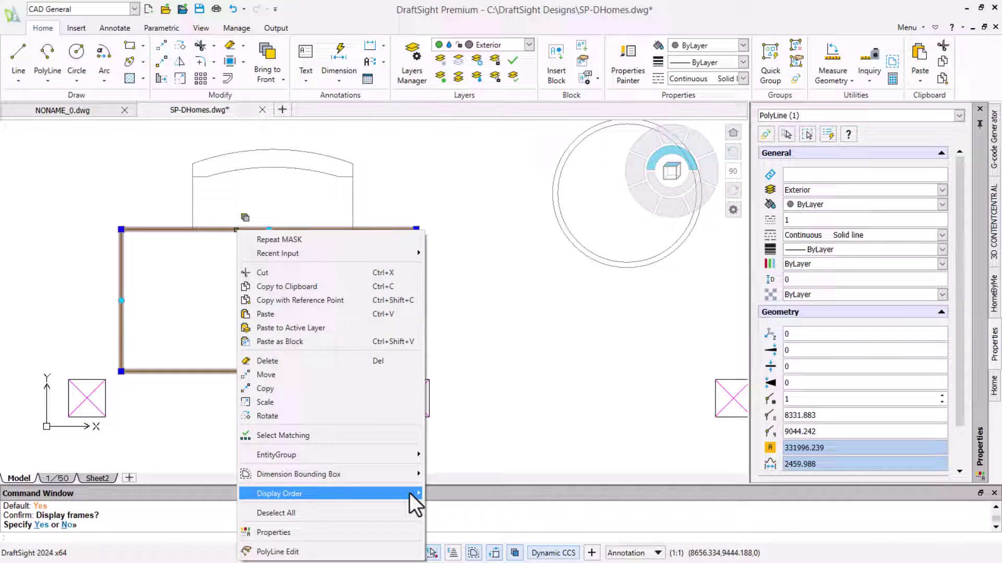
{"action": "left_click", "coordinate": [509, 493]}
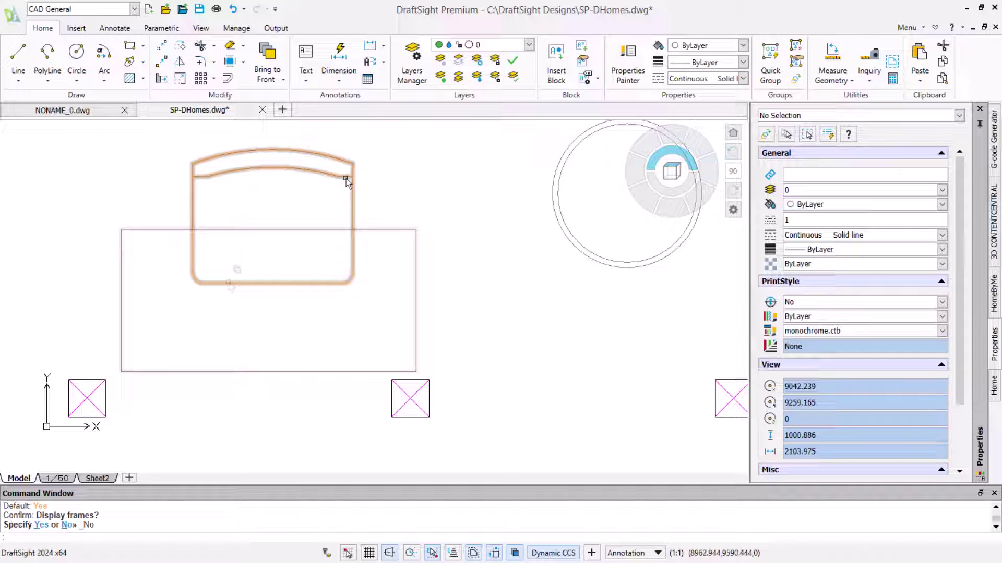
- Set the Mask command's Frames option to No to hide mask frames
{"action": "left_click", "coordinate": [235, 271]}
{"action": "type", "text": "MAS"}
{"action": "key", "text": "Return"}
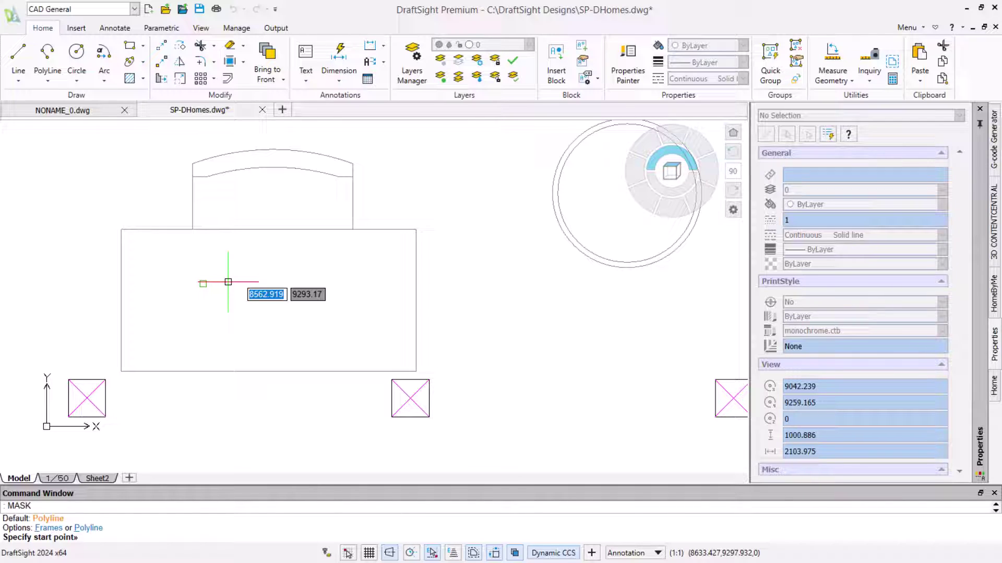
{"action": "key", "text": "Down"}
{"action": "key", "text": "Return"}
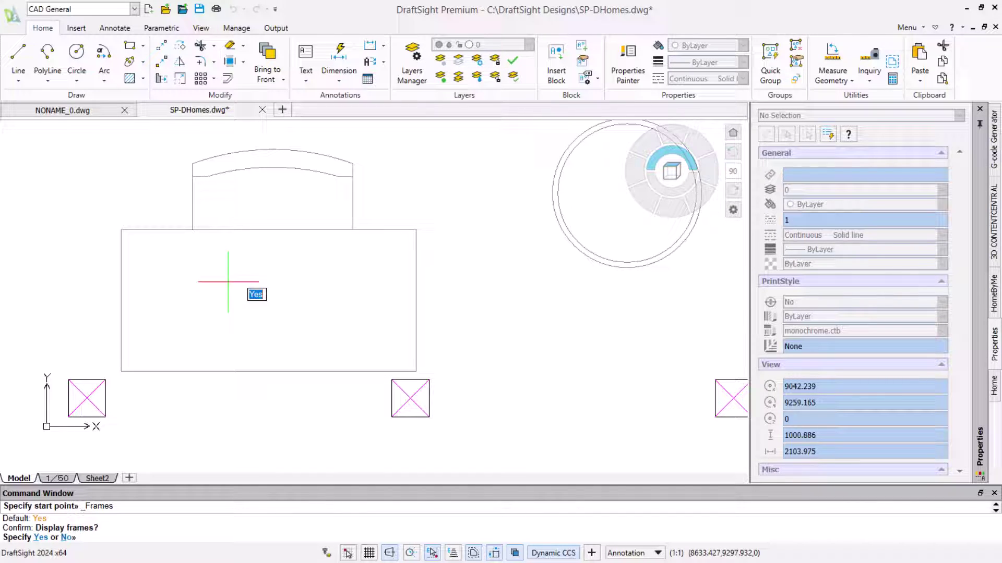
{"action": "key", "text": "Down"}
{"action": "key", "text": "Return"}
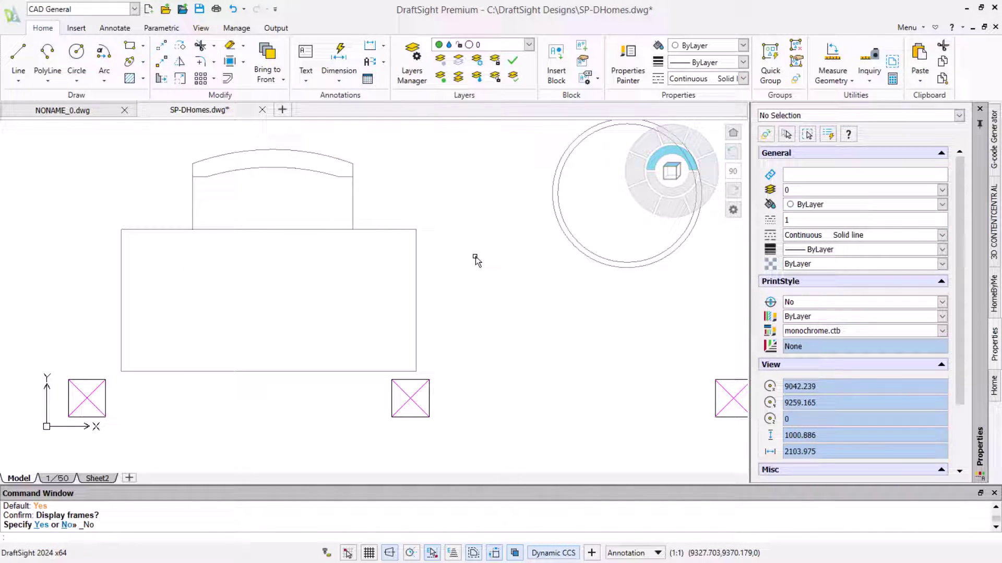
{"action": "scroll", "coordinate": [474, 259], "scroll_direction": "down", "scroll_amount": 2}
{"action": "scroll", "coordinate": [475, 259], "scroll_direction": "down", "scroll_amount": 2}
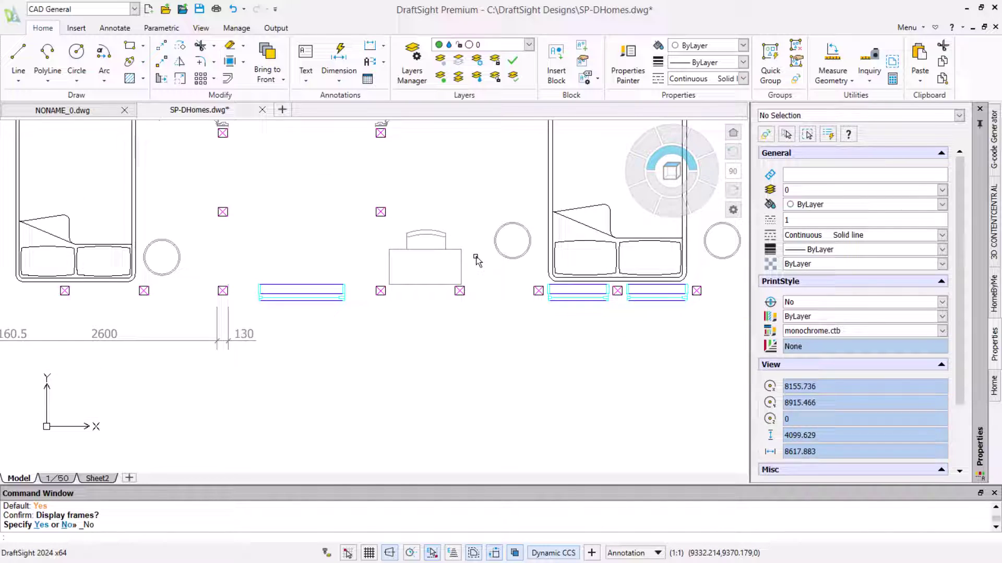
{"action": "scroll", "coordinate": [475, 259], "scroll_direction": "down", "scroll_amount": 2}
{"action": "scroll", "coordinate": [430, 246], "scroll_direction": "up", "scroll_amount": 4}
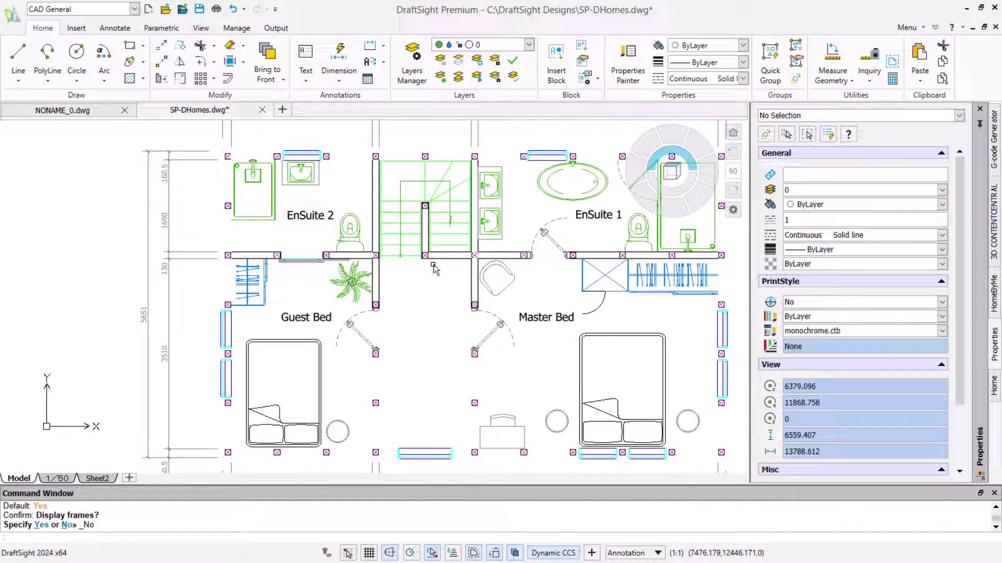
{"action": "scroll", "coordinate": [415, 258], "scroll_direction": "down", "scroll_amount": 3}
{"action": "scroll", "coordinate": [397, 274], "scroll_direction": "up", "scroll_amount": 1}
{"action": "type", "text": "z"}
- Window-zoom onto the whole first-floor plan with both bedrooms and ensuites
{"action": "key", "text": "Return"}
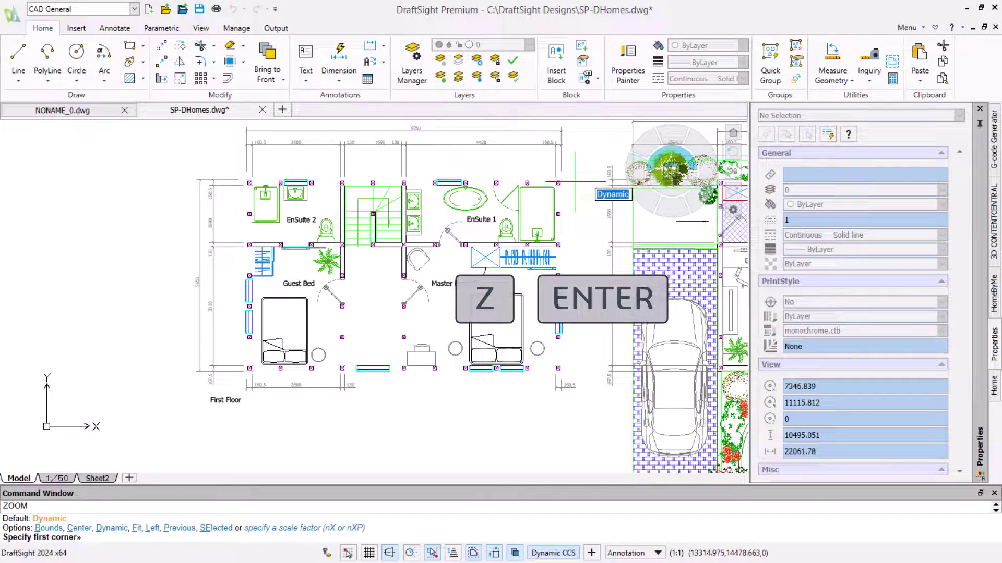
{"action": "left_click", "coordinate": [565, 178]}
{"action": "left_click", "coordinate": [300, 389]}
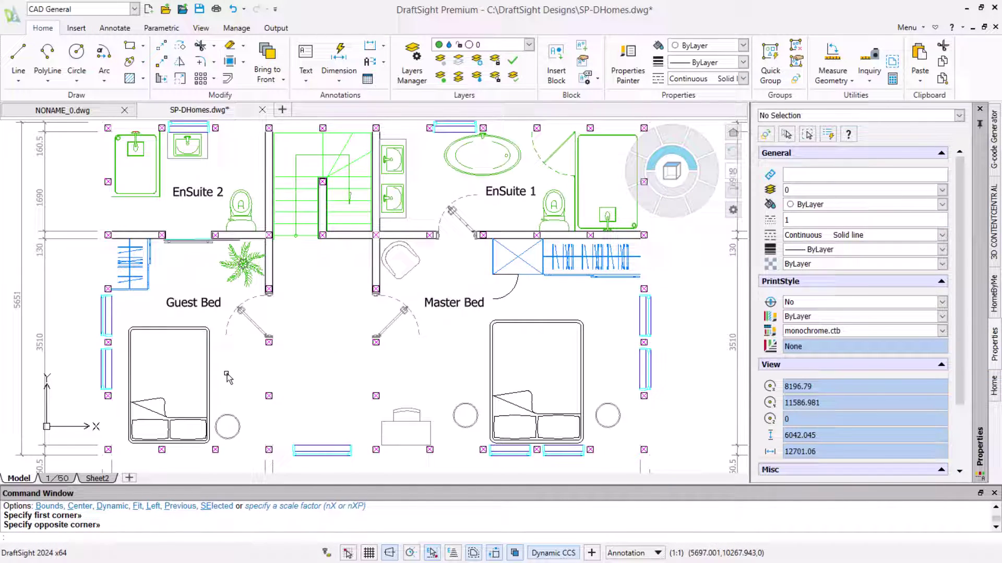
{"action": "left_click", "coordinate": [18, 86]}
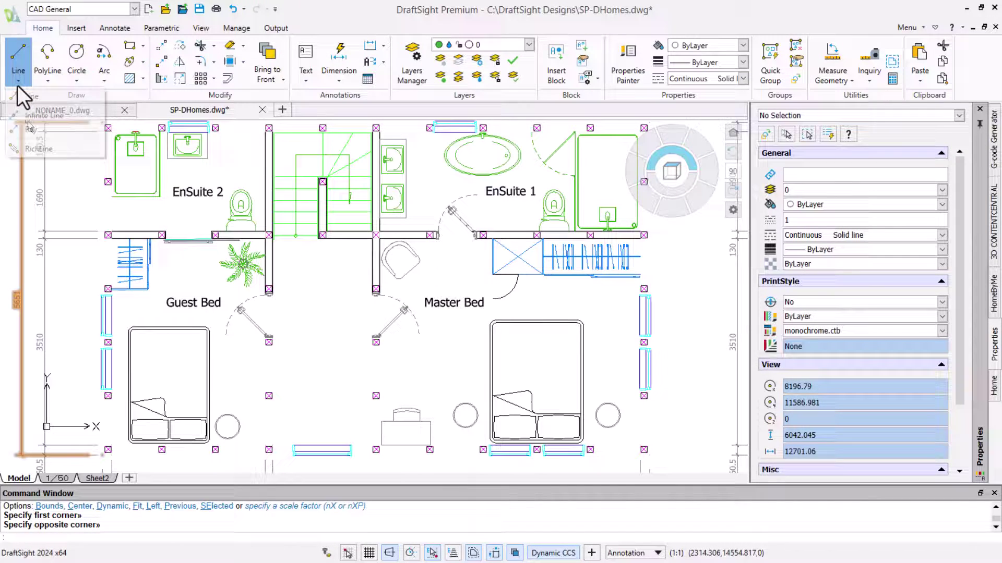
{"action": "left_click", "coordinate": [30, 147]}
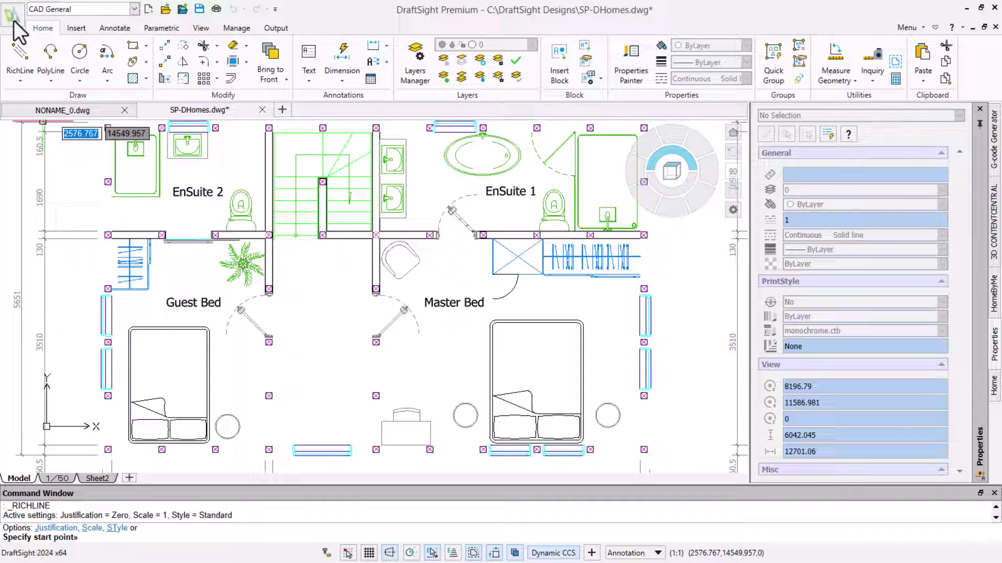
{"action": "left_click", "coordinate": [14, 20]}
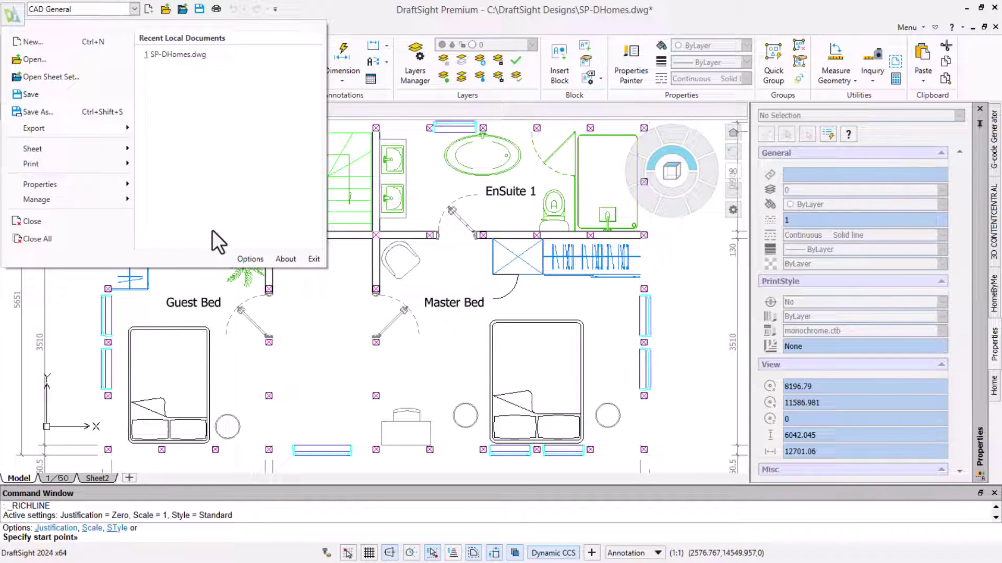
{"action": "left_click", "coordinate": [259, 260]}
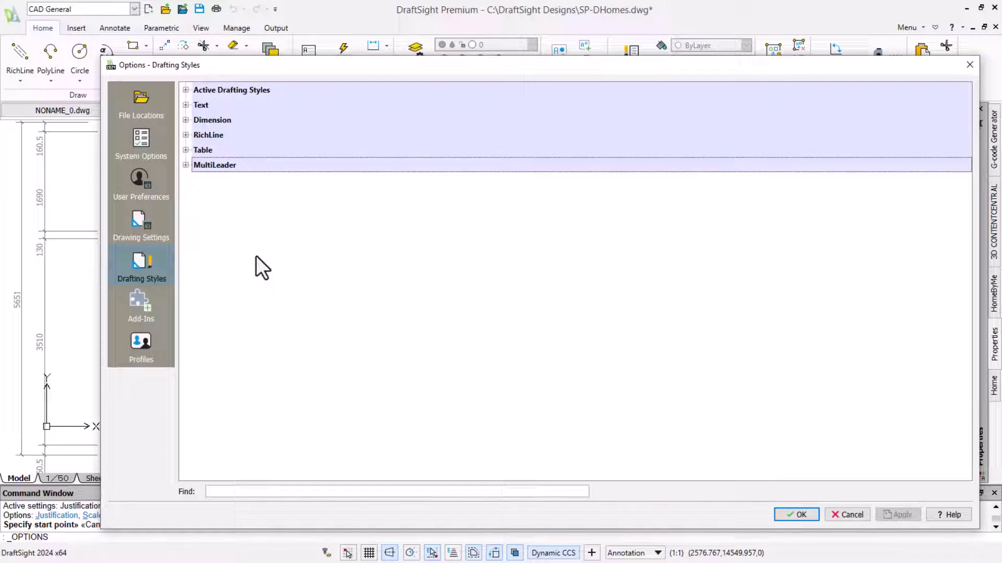
{"action": "left_click", "coordinate": [185, 135]}
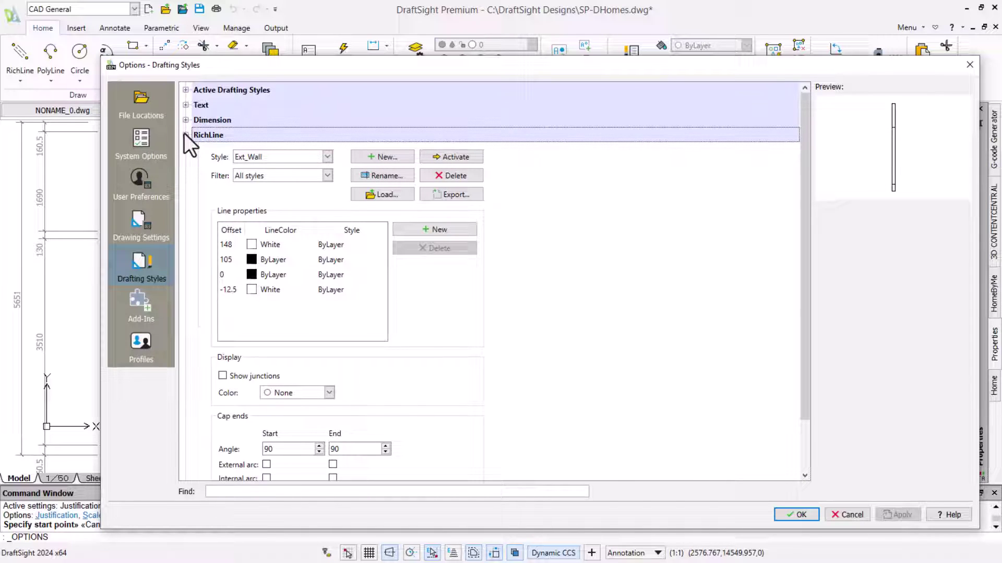
{"action": "left_click", "coordinate": [326, 156]}
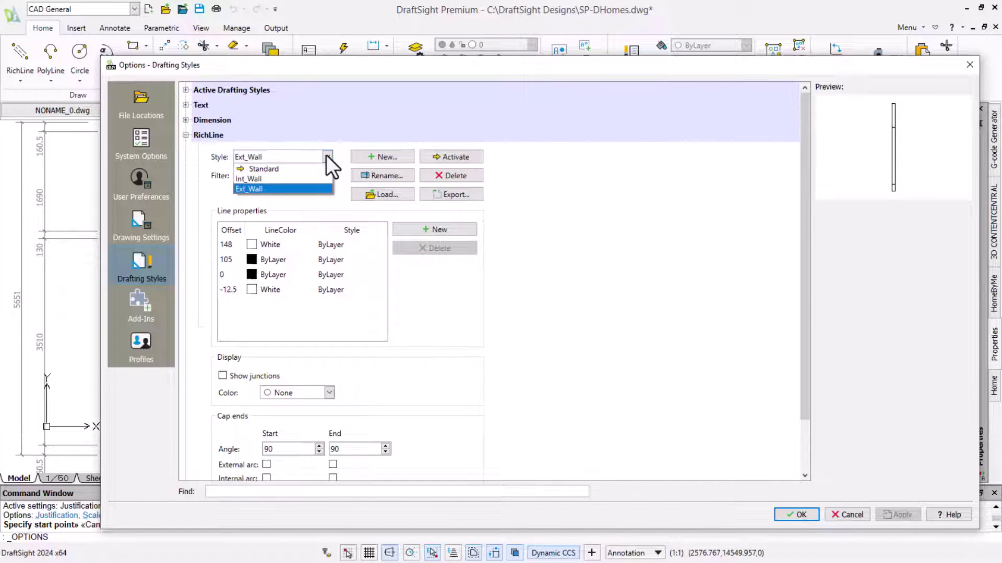
{"action": "left_click", "coordinate": [287, 179]}
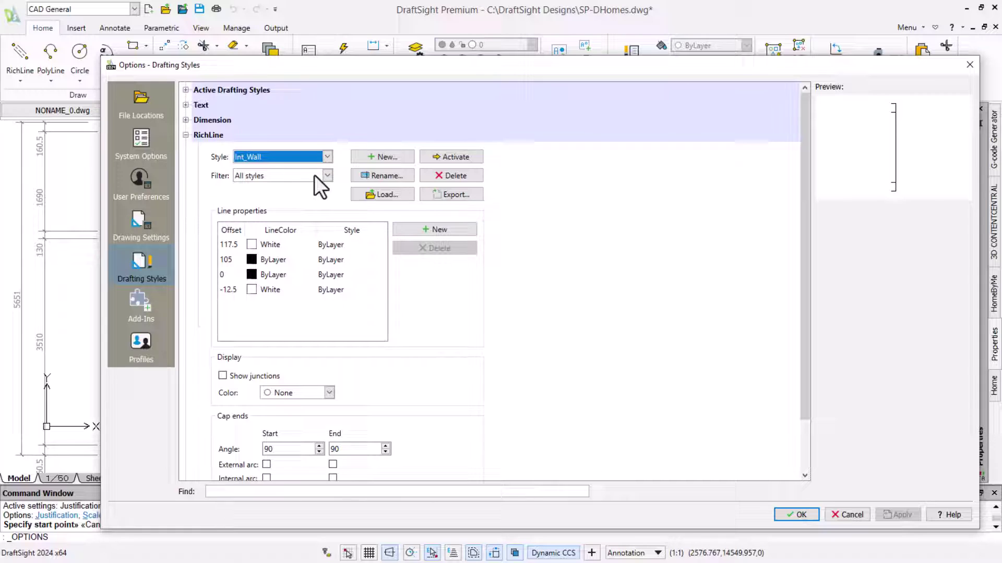
{"action": "left_click", "coordinate": [325, 157]}
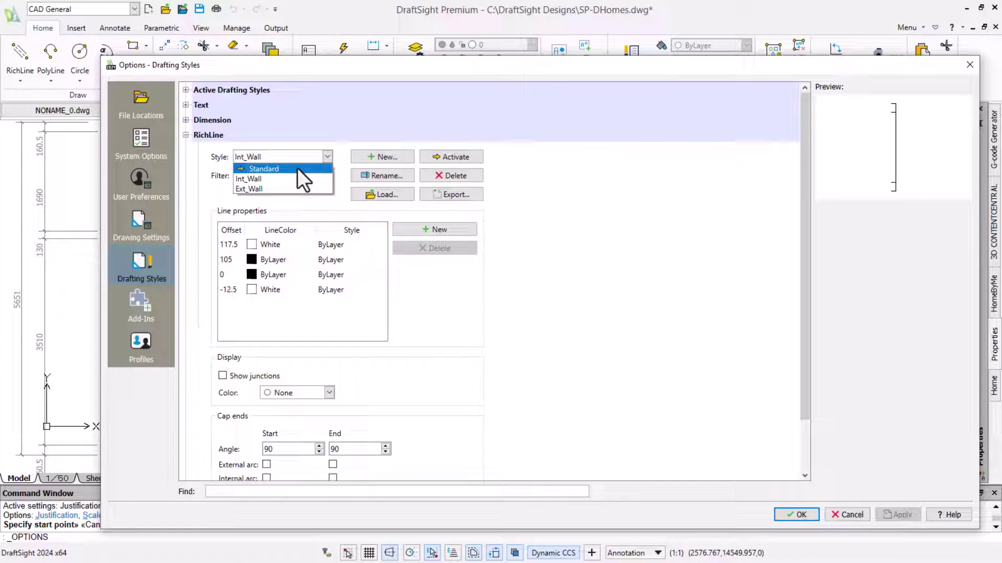
{"action": "left_click", "coordinate": [298, 168]}
{"action": "left_click", "coordinate": [327, 157]}
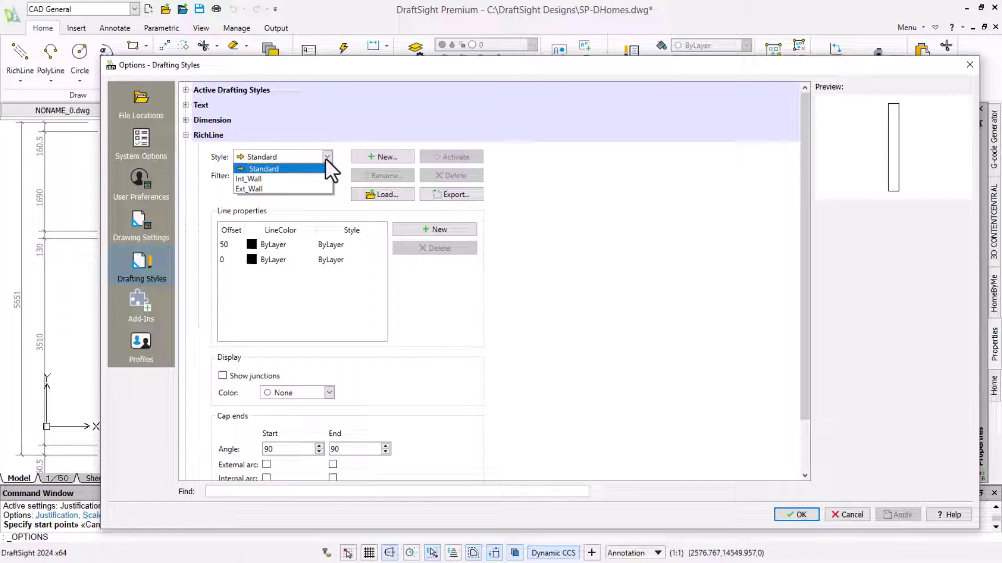
{"action": "left_click", "coordinate": [301, 188]}
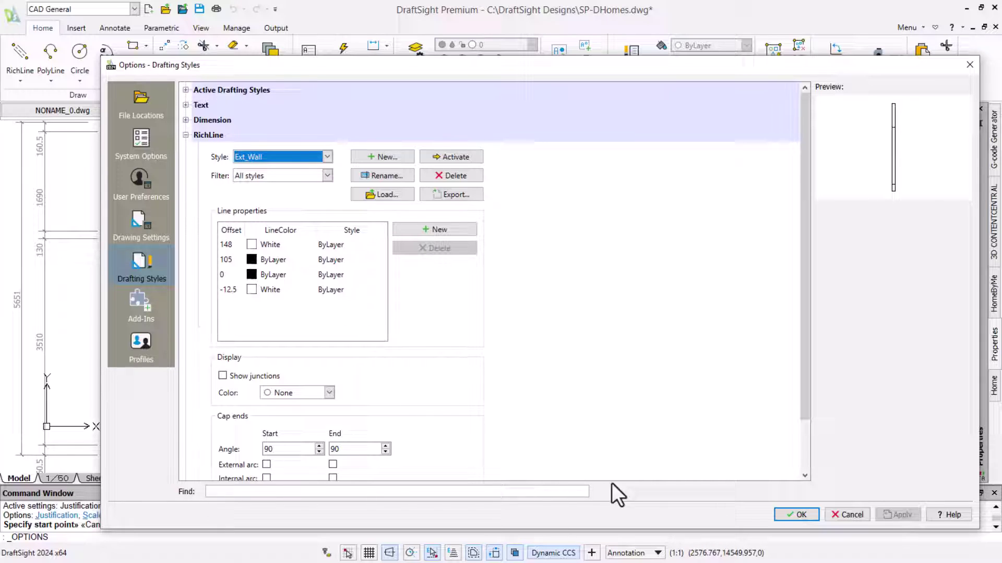
{"action": "left_click", "coordinate": [852, 514]}
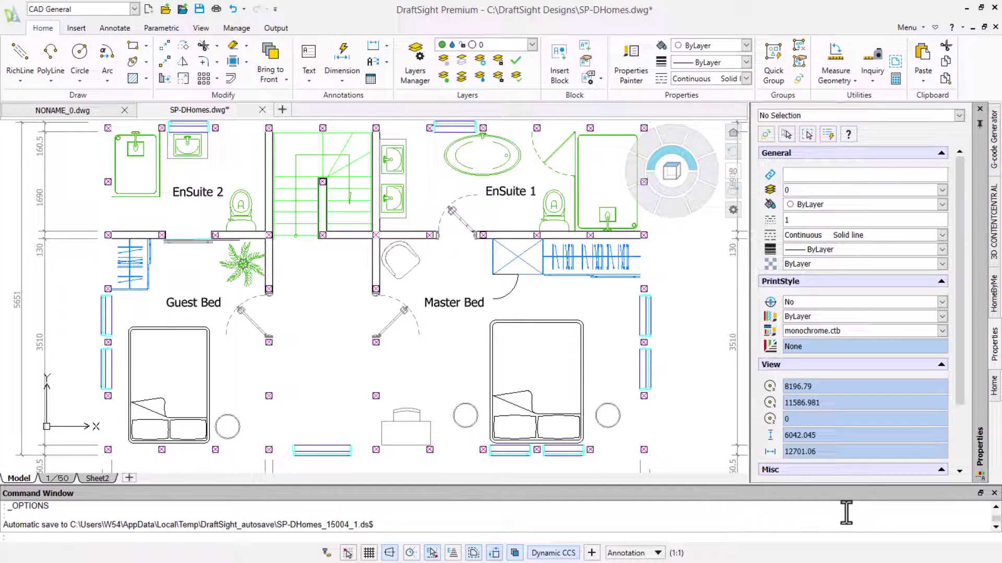
- Draw the EXT_WALL RichLine from the bottom-right corner through the top corners and close it
{"action": "left_click", "coordinate": [24, 67]}
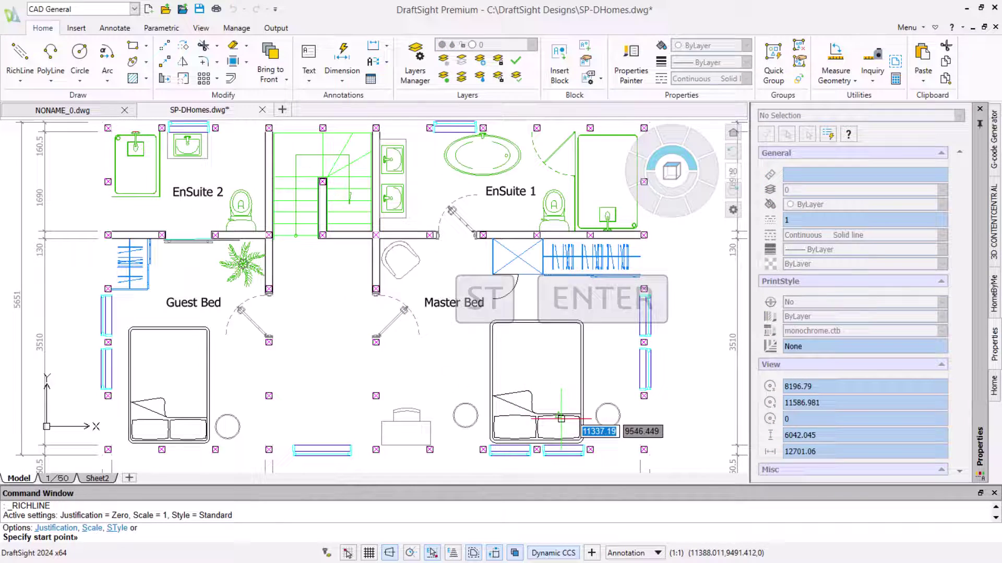
{"action": "type", "text": "STyle"}
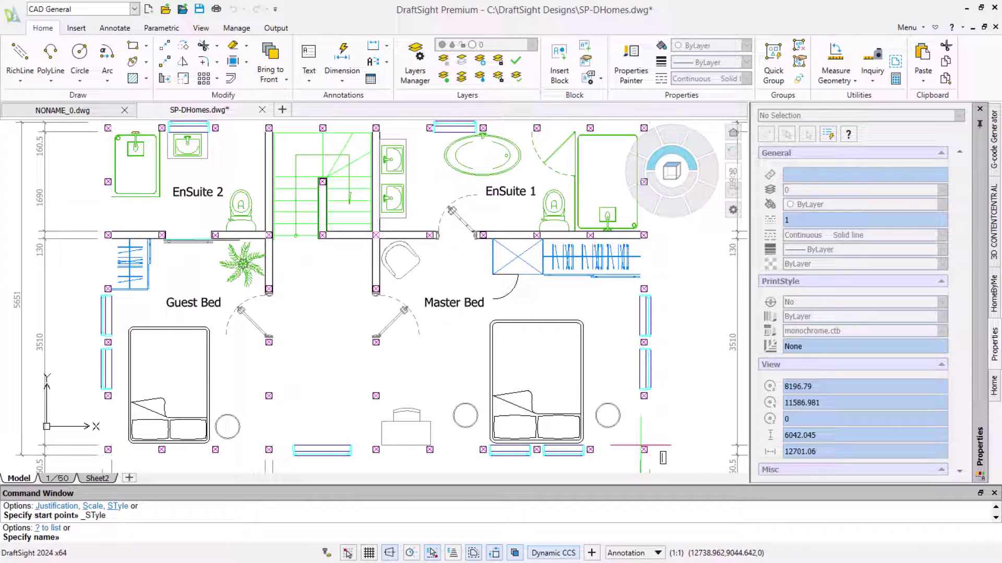
{"action": "type", "text": "EXT_"}
{"action": "type", "text": "WALL"}
{"action": "key", "text": "Return"}
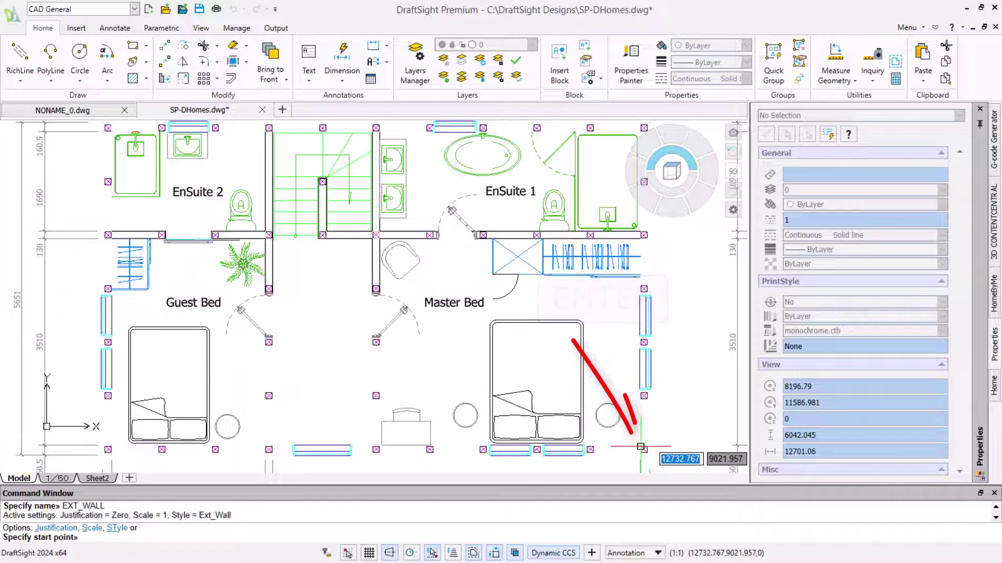
{"action": "left_click", "coordinate": [640, 448]}
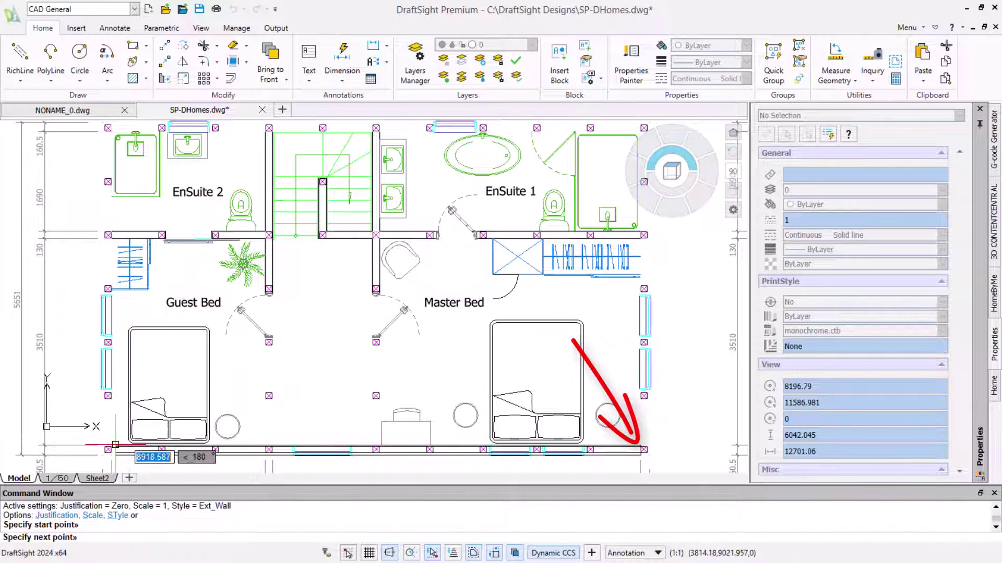
{"action": "key", "text": "Return"}
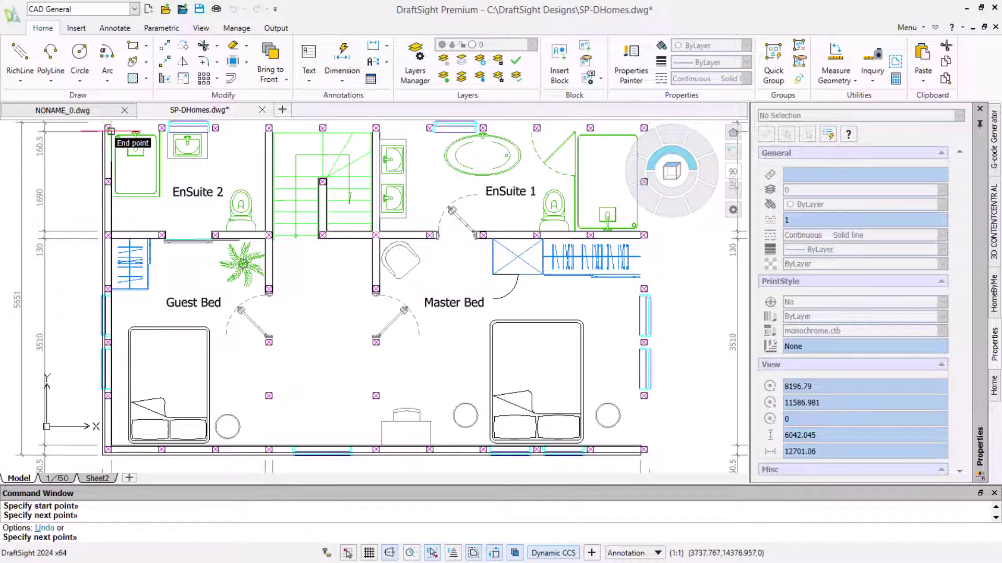
{"action": "left_click", "coordinate": [107, 129]}
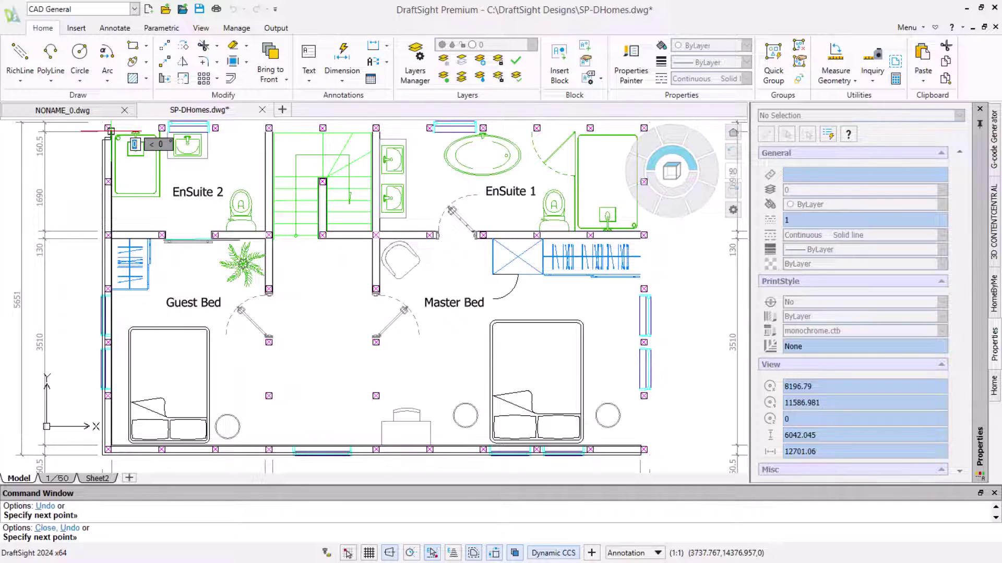
{"action": "left_click", "coordinate": [641, 130]}
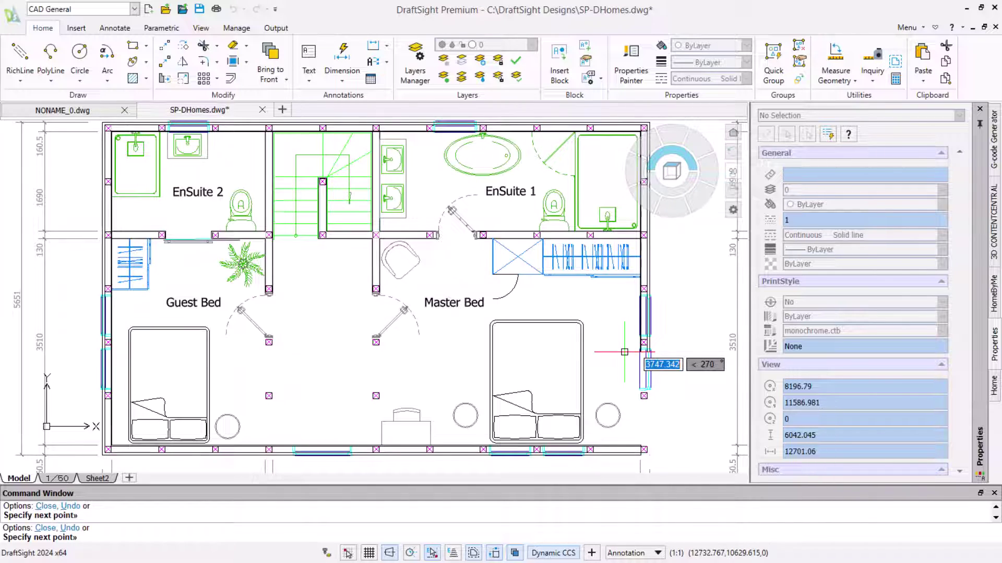
{"action": "type", "text": "c"}
{"action": "key", "text": "Return"}
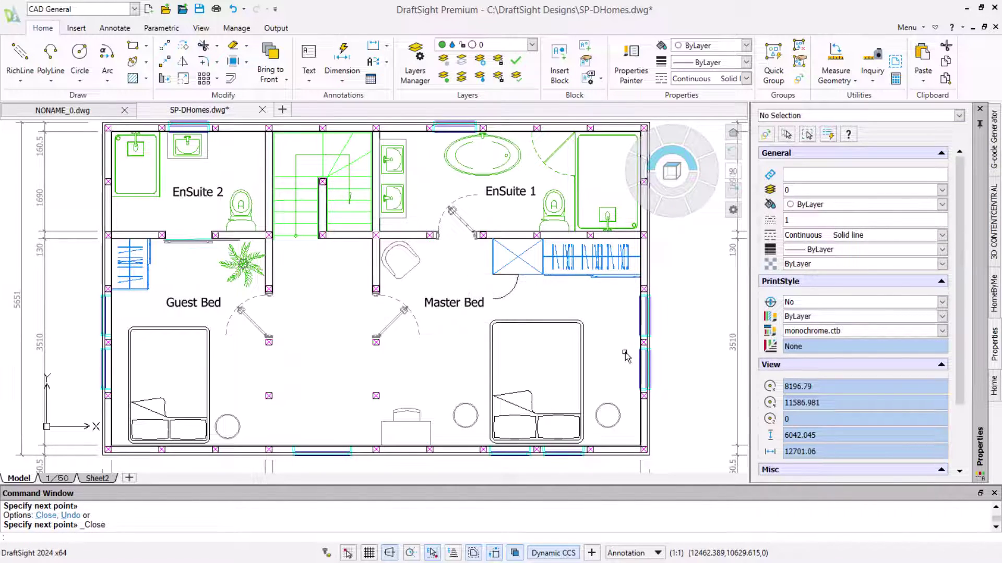
{"action": "type", "text": "zoom"}
{"action": "key", "text": "Return"}
- Send the exterior RichLine wall to the back, then zoom to the previous full-plan view
{"action": "left_click", "coordinate": [693, 258]}
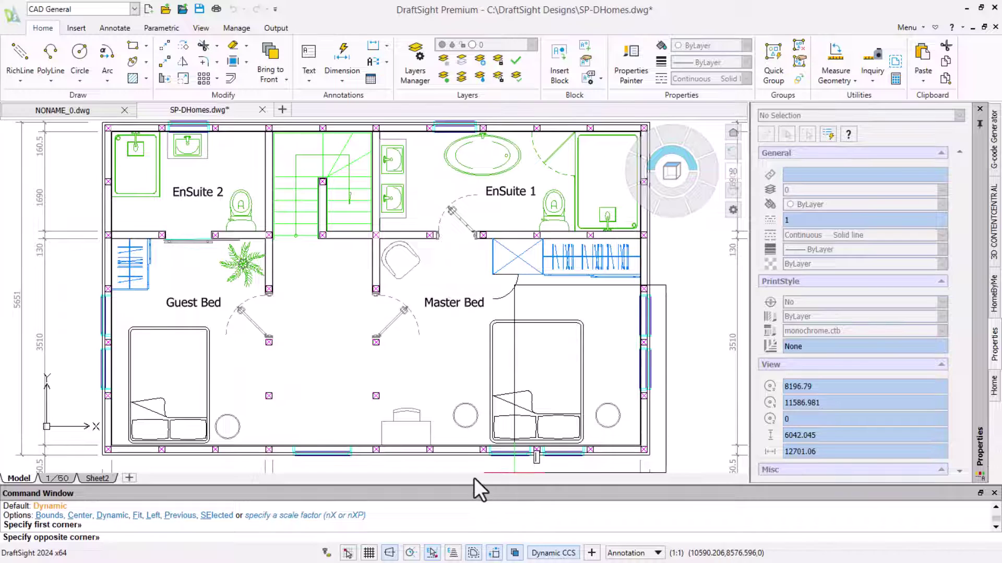
{"action": "left_click", "coordinate": [474, 466]}
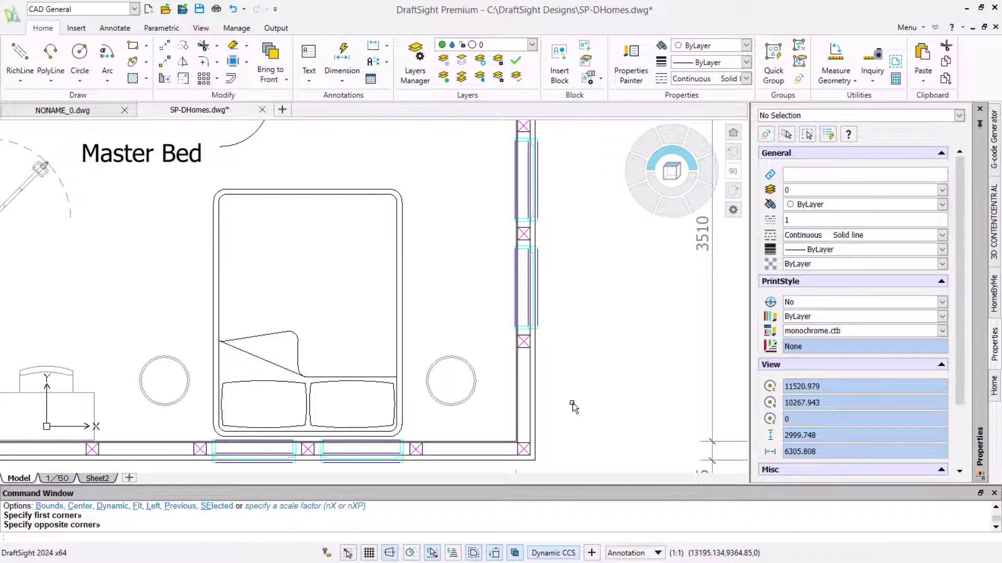
{"action": "left_click", "coordinate": [571, 405]}
{"action": "left_click", "coordinate": [501, 419]}
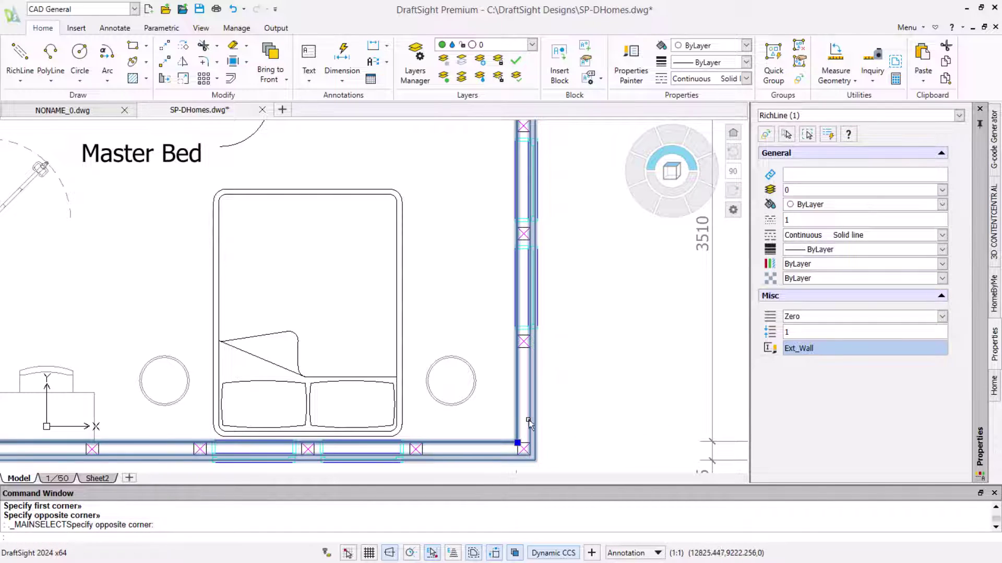
{"action": "right_click", "coordinate": [532, 406]}
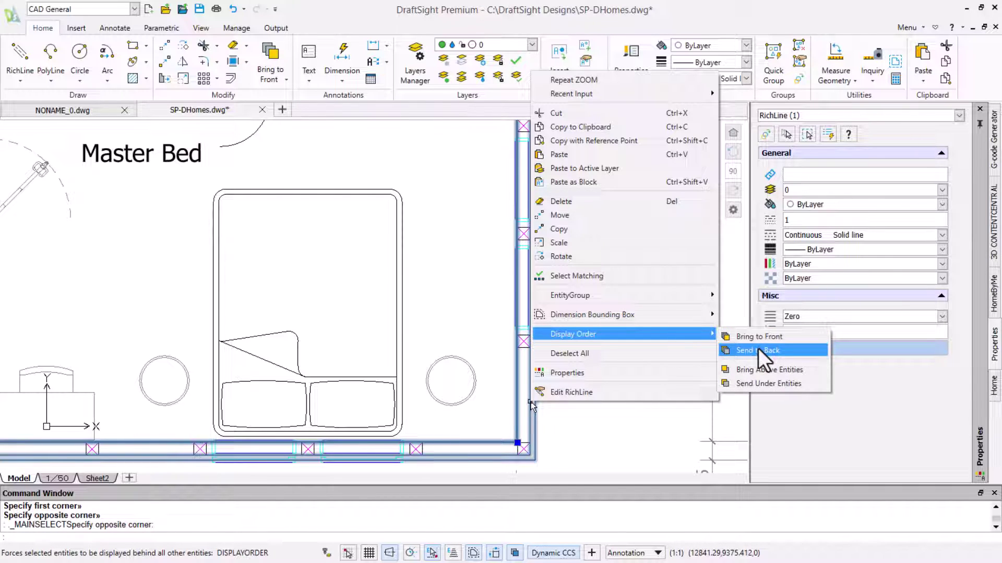
{"action": "left_click", "coordinate": [758, 350]}
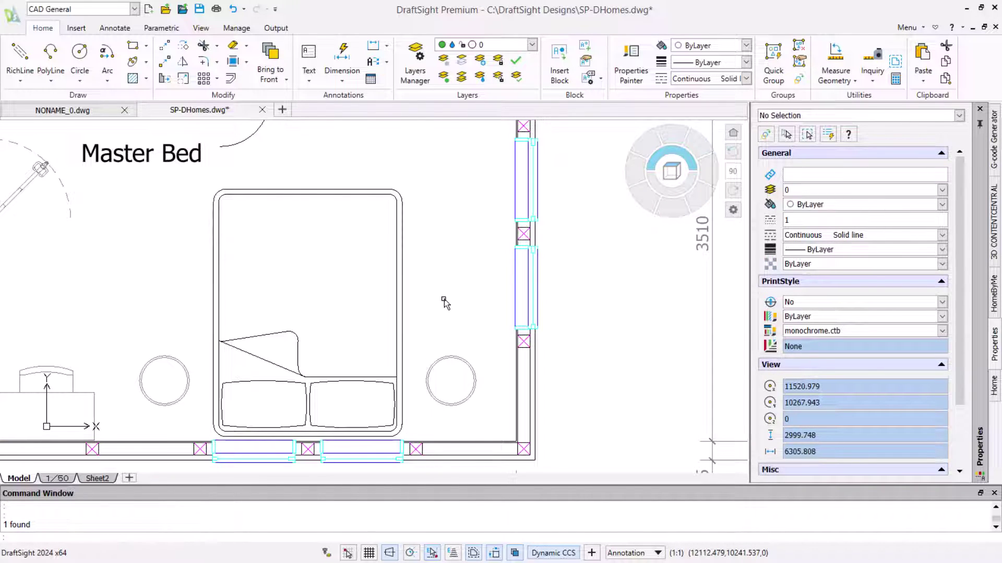
{"action": "type", "text": "Z"}
{"action": "key", "text": "Return"}
{"action": "type", "text": "P"}
{"action": "key", "text": "Return"}
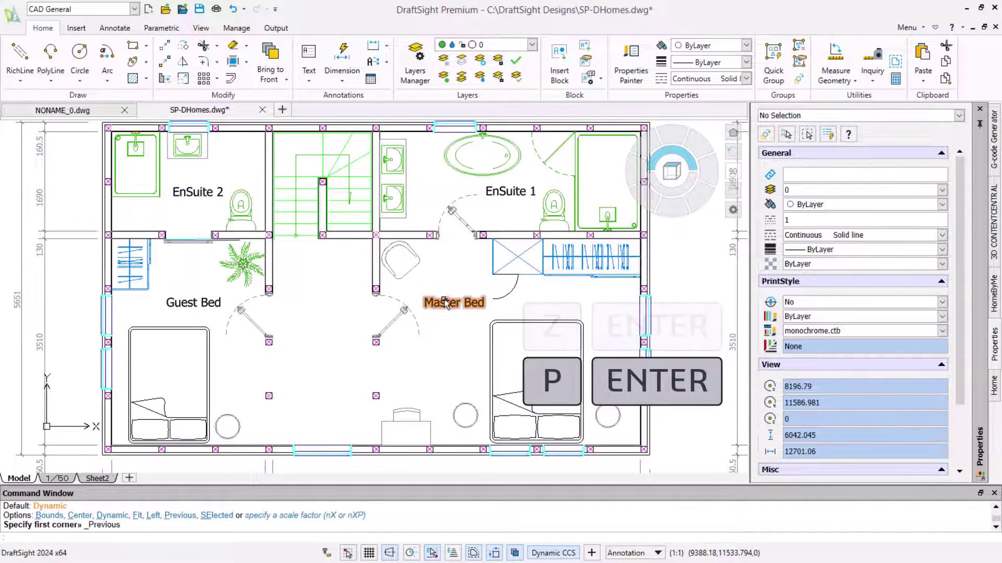
{"action": "scroll", "coordinate": [322, 398], "scroll_direction": "up", "scroll_amount": 1}
{"action": "scroll", "coordinate": [322, 399], "scroll_direction": "up", "scroll_amount": 1}
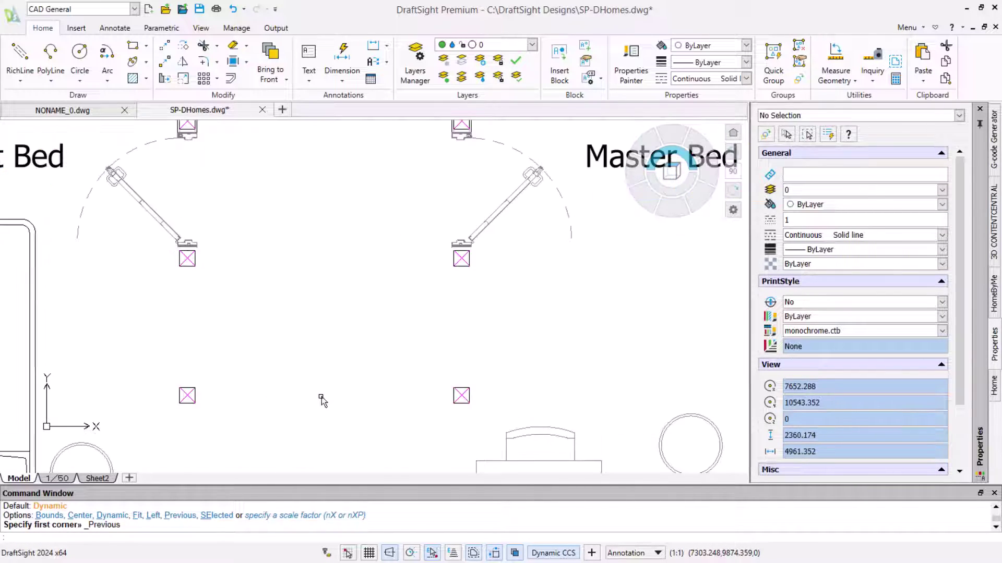
- Draw an INT_WALL RichLine from the bottom column, perpendicular to the Guest Bed door column
{"action": "middle_click_drag", "start_coordinate": [322, 406], "coordinate": [408, 286]}
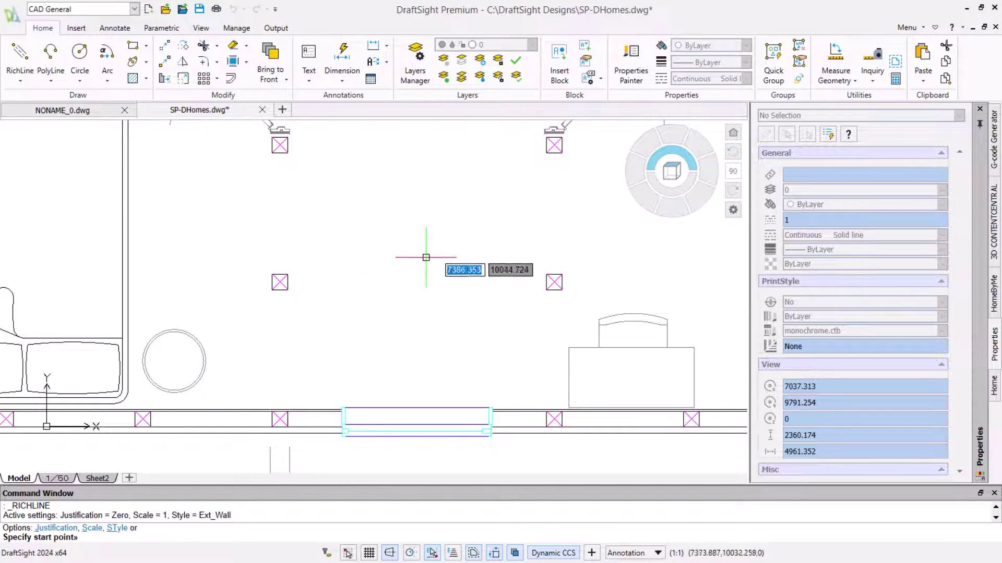
{"action": "type", "text": "ST"}
{"action": "key", "text": "Return"}
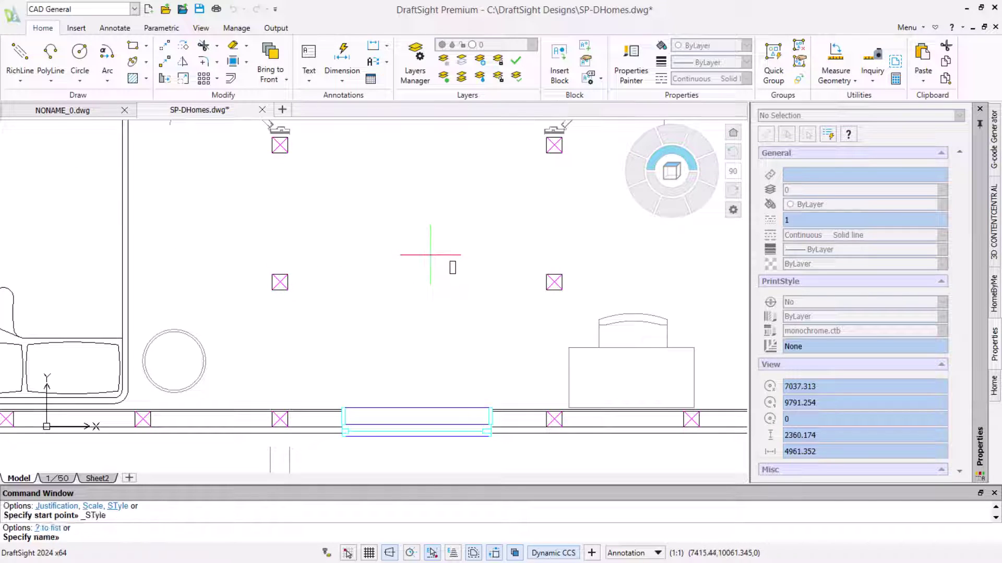
{"action": "type", "text": "INT_WAL"}
{"action": "type", "text": "L"}
{"action": "key", "text": "Return"}
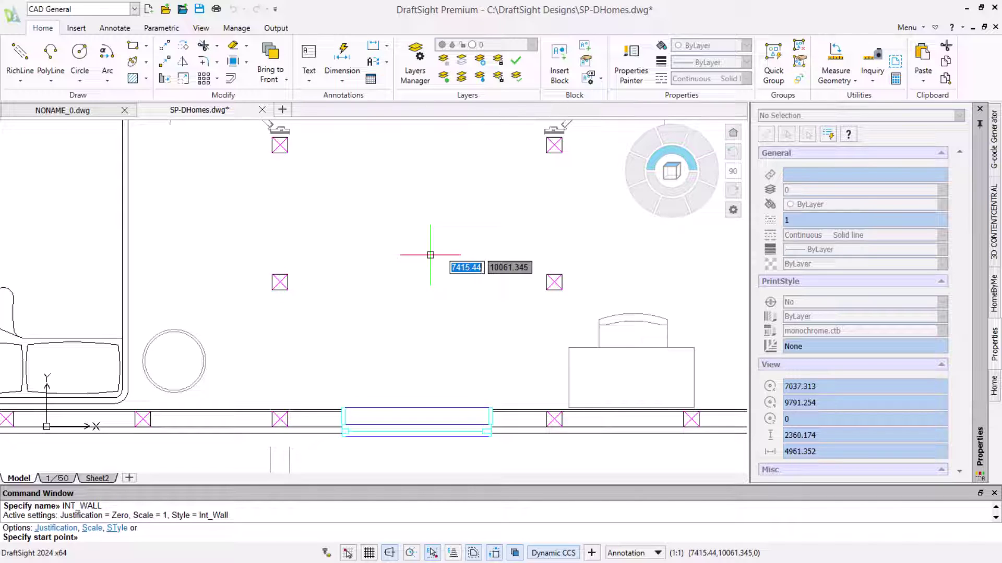
{"action": "left_click", "coordinate": [287, 412]}
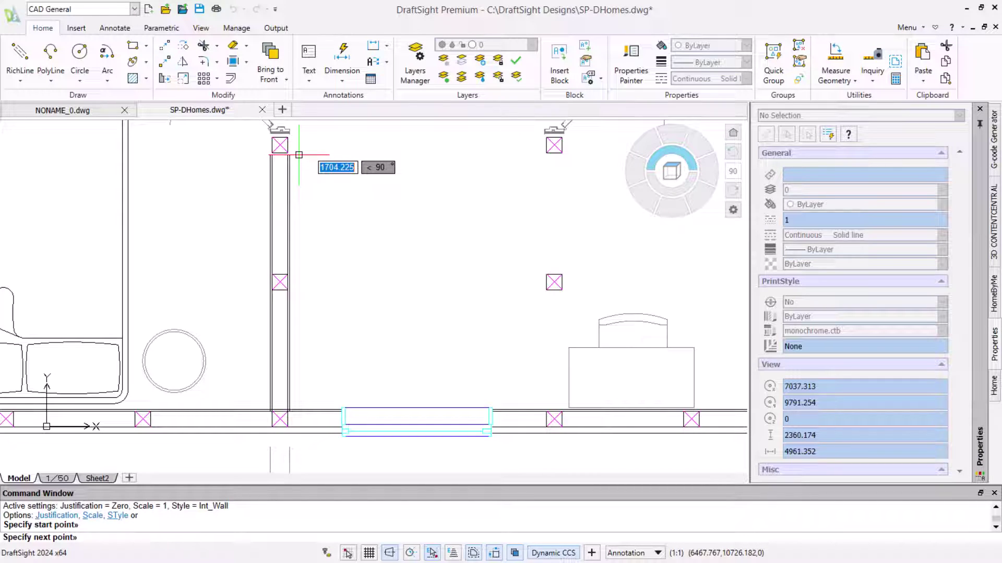
{"action": "key", "text": "shift"}
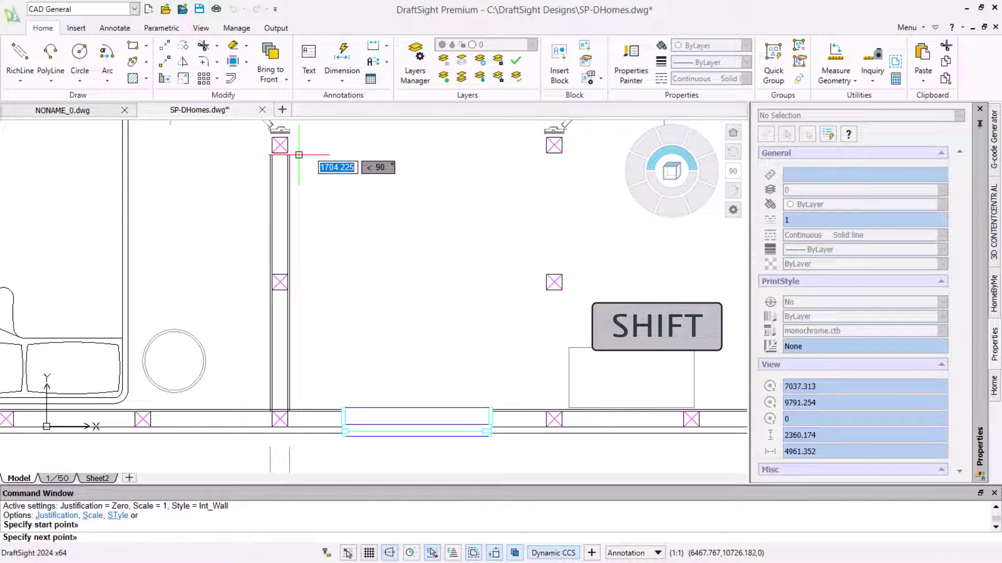
{"action": "right_click", "coordinate": [298, 155], "text": "shift"}
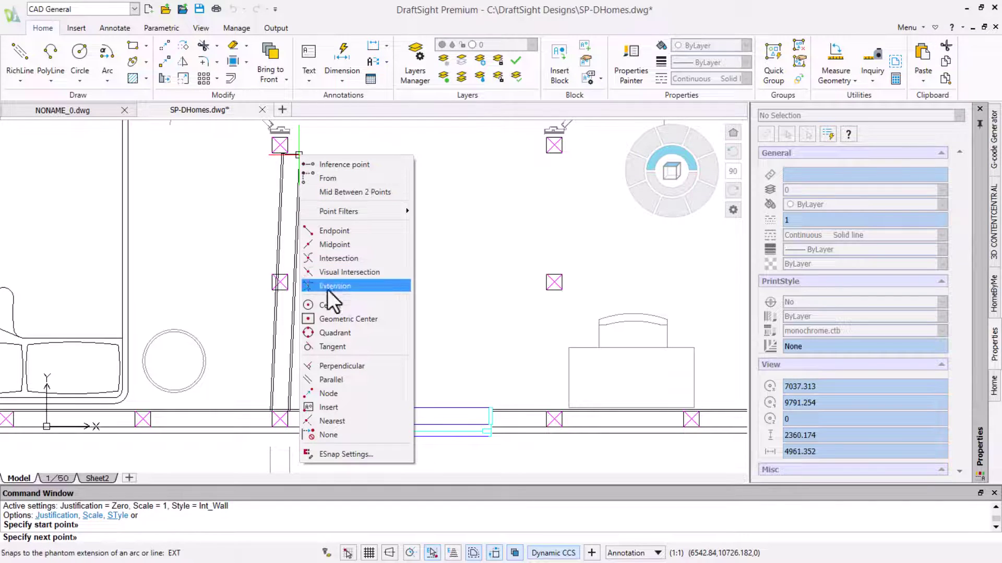
{"action": "left_click", "coordinate": [338, 362]}
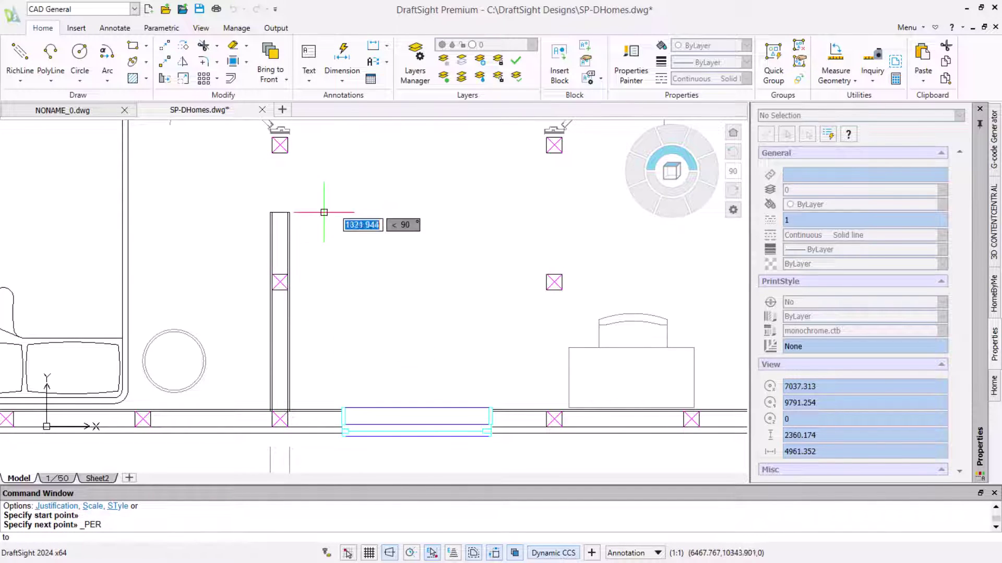
{"action": "scroll", "coordinate": [331, 196], "scroll_direction": "up", "scroll_amount": 3}
{"action": "left_click", "coordinate": [226, 171]}
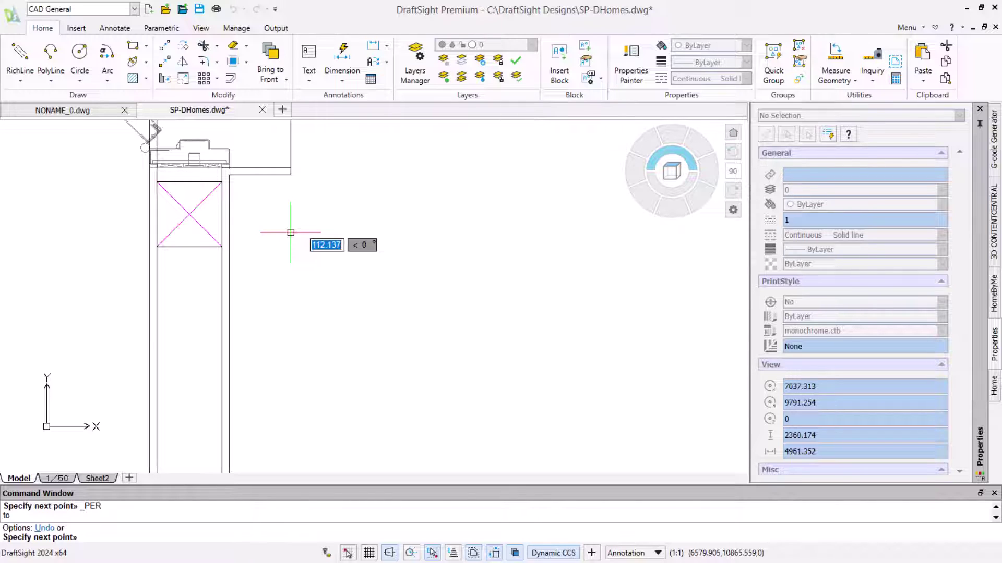
{"action": "key", "text": "Escape"}
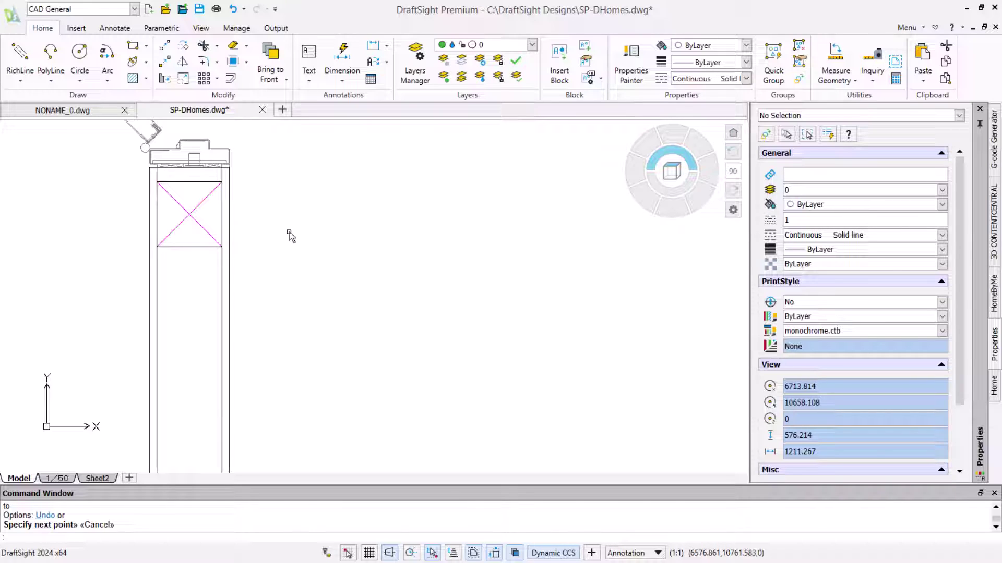
{"action": "scroll", "coordinate": [381, 280], "scroll_direction": "down", "scroll_amount": 5}
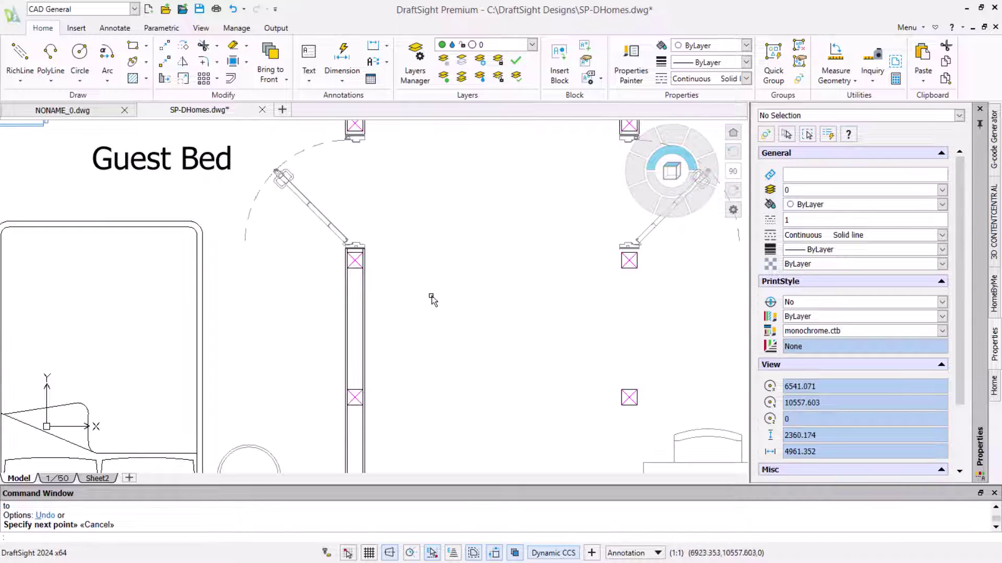
- Draw a RichLine wall from the bottom wall, perpendicular to the Master Bed door column
{"action": "middle_click_drag", "start_coordinate": [431, 295], "coordinate": [362, 288]}
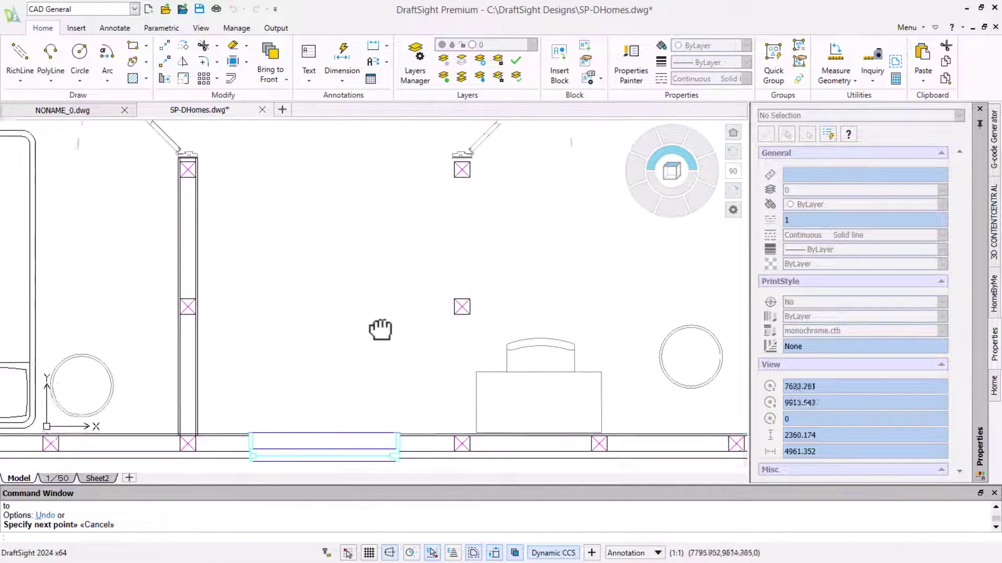
{"action": "left_click", "coordinate": [19, 59]}
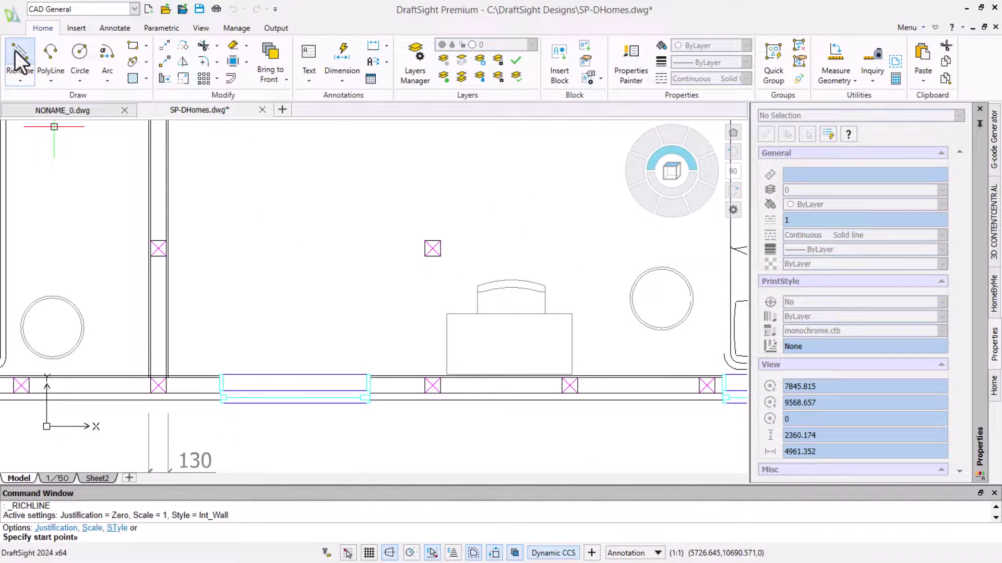
{"action": "left_click", "coordinate": [432, 380]}
{"action": "middle_click_drag", "start_coordinate": [459, 184], "coordinate": [418, 297]}
{"action": "scroll", "coordinate": [419, 264], "scroll_direction": "up", "scroll_amount": 3}
{"action": "scroll", "coordinate": [419, 264], "scroll_direction": "up", "scroll_amount": 1}
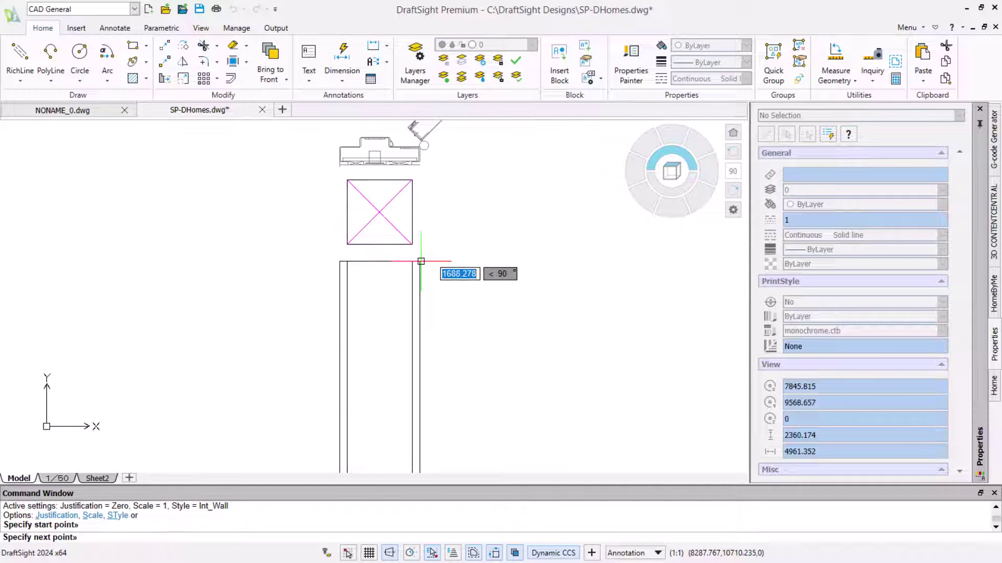
{"action": "right_click", "coordinate": [421, 262], "text": "shift"}
{"action": "left_click", "coordinate": [457, 212]}
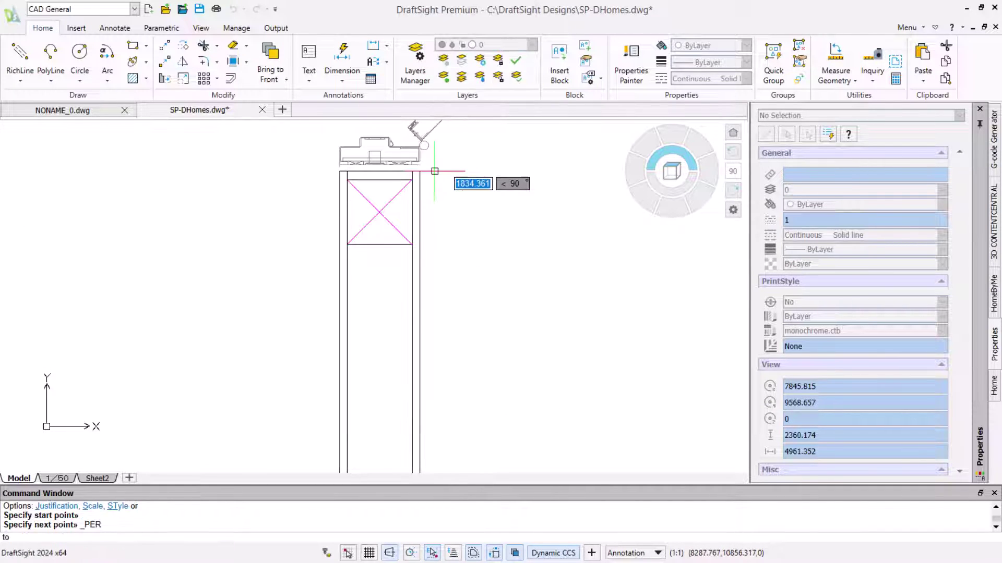
{"action": "left_click", "coordinate": [412, 164]}
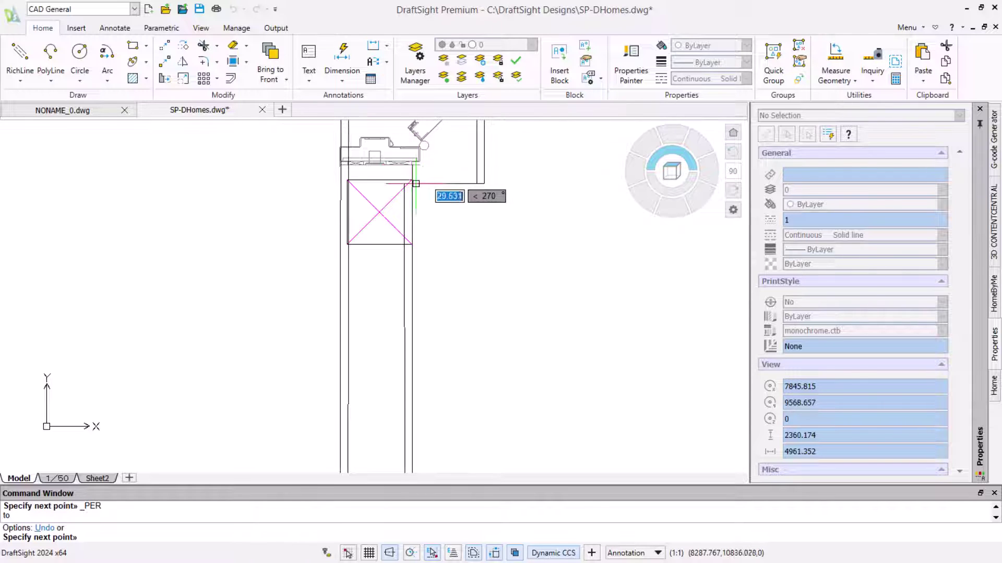
{"action": "key", "text": "Escape"}
{"action": "scroll", "coordinate": [485, 289], "scroll_direction": "down", "scroll_amount": 3}
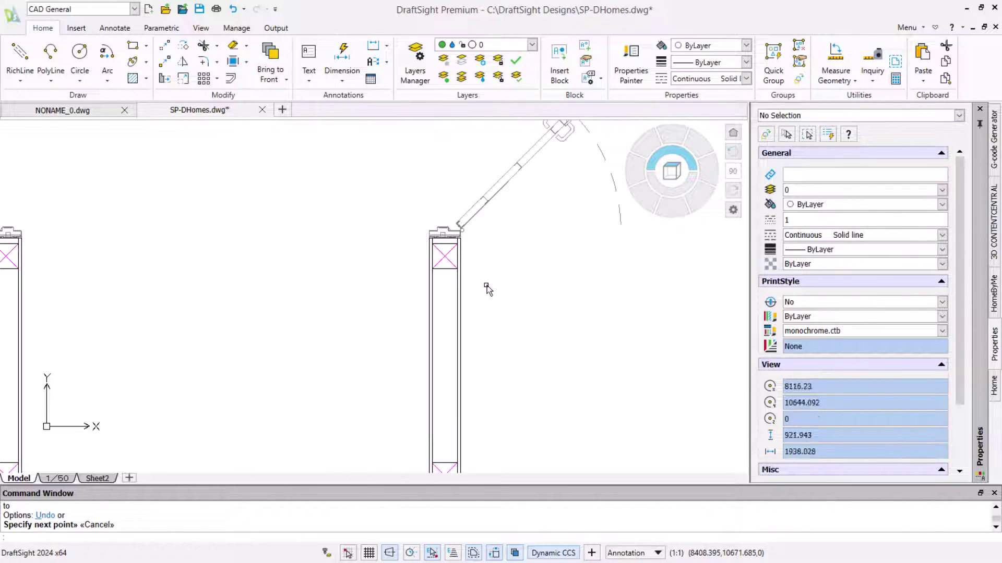
{"action": "scroll", "coordinate": [489, 289], "scroll_direction": "down", "scroll_amount": 5}
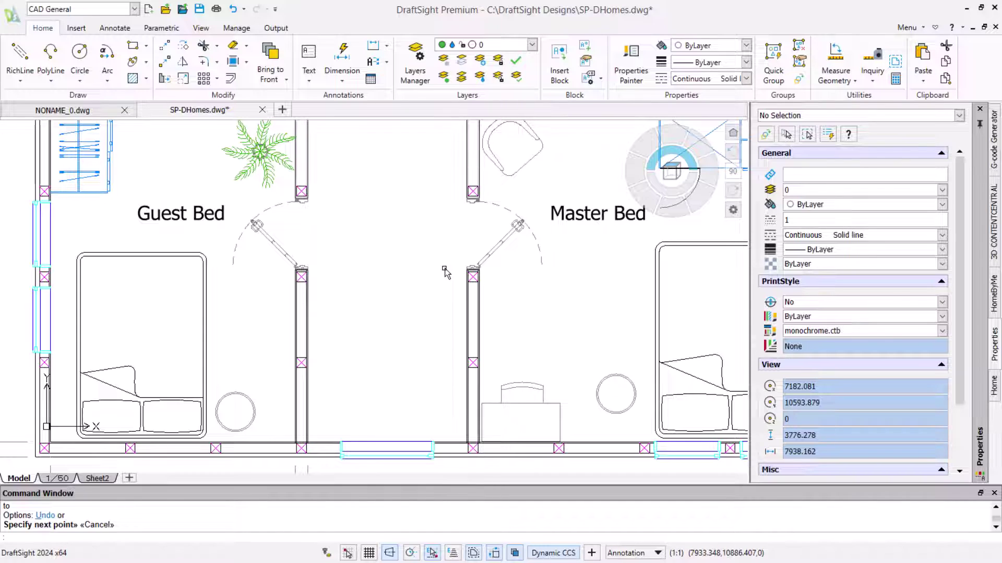
{"action": "scroll", "coordinate": [407, 236], "scroll_direction": "down", "scroll_amount": 2}
{"action": "mouse_move", "coordinate": [423, 165]}
{"action": "middle_mouse_down"}
{"action": "mouse_move", "coordinate": [406, 225]}
{"action": "mouse_move", "coordinate": [370, 251]}
{"action": "middle_mouse_up"}
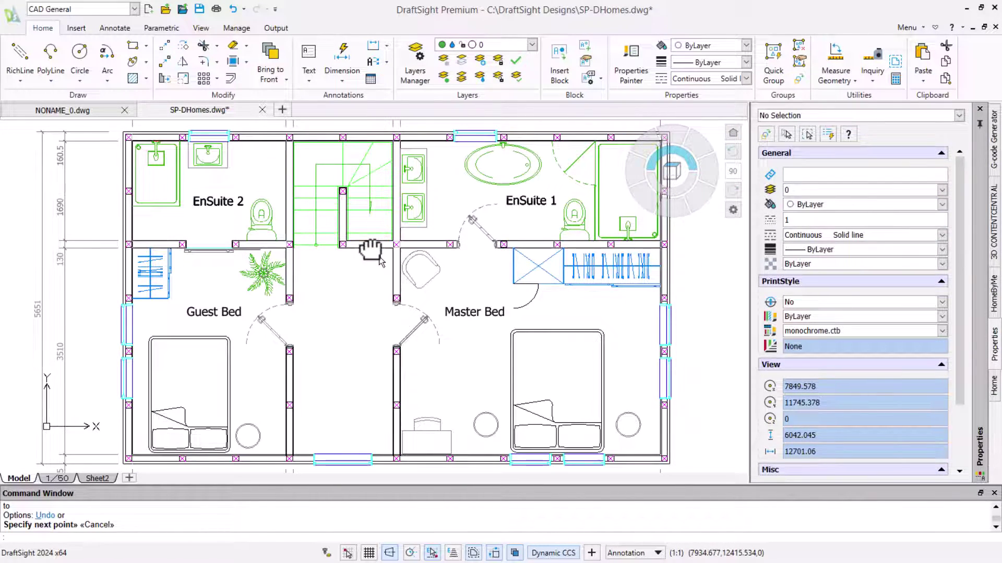